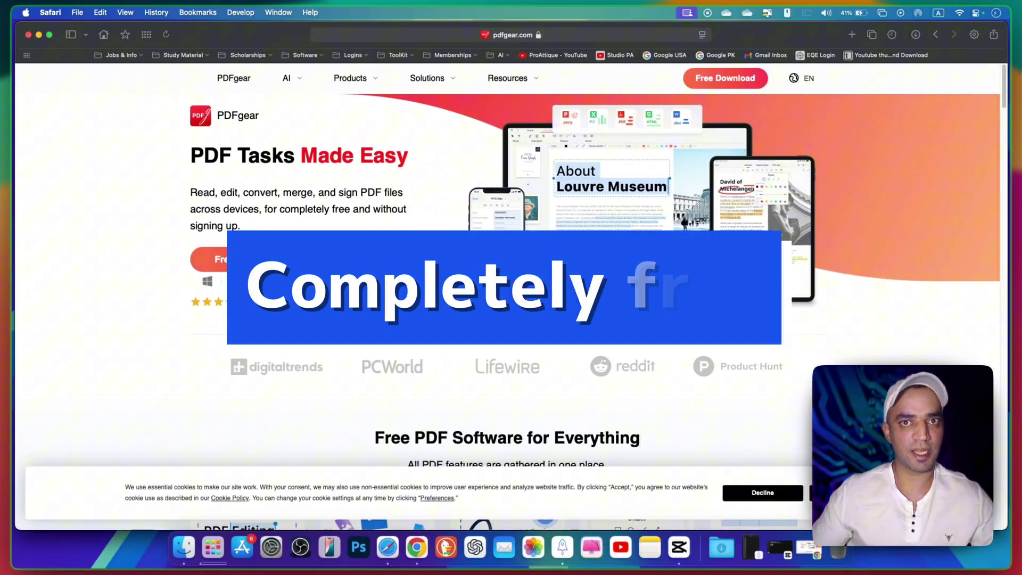
Step: Select the pdfgear.com address in Safari and dismiss the Favorites list
{"action": "left_click", "coordinate": [504, 35]}
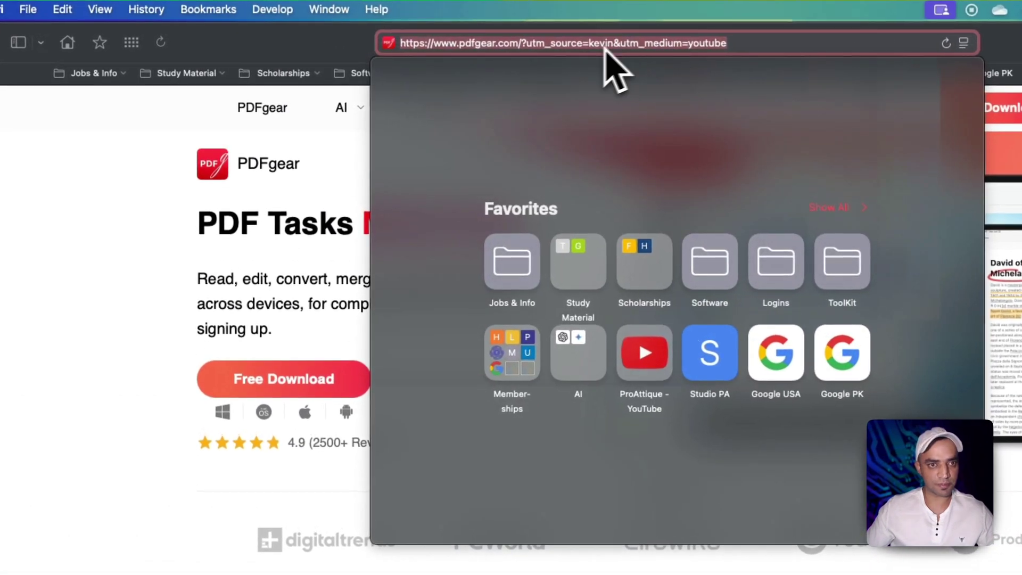
{"action": "left_click", "coordinate": [184, 208]}
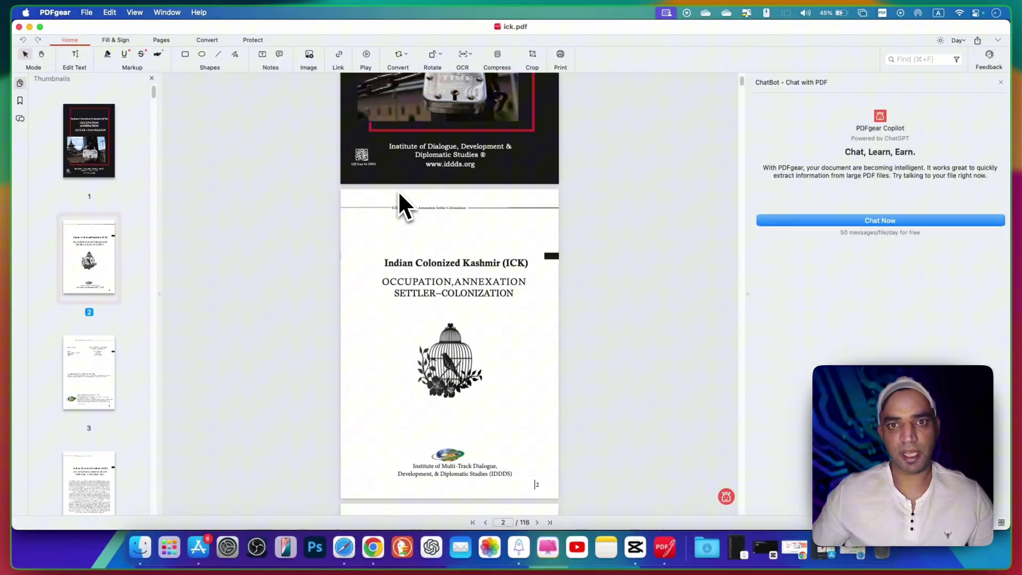
{"action": "scroll", "coordinate": [402, 192], "scroll_direction": "down", "scroll_amount": 5}
{"action": "scroll", "coordinate": [431, 198], "scroll_direction": "down", "scroll_amount": 3}
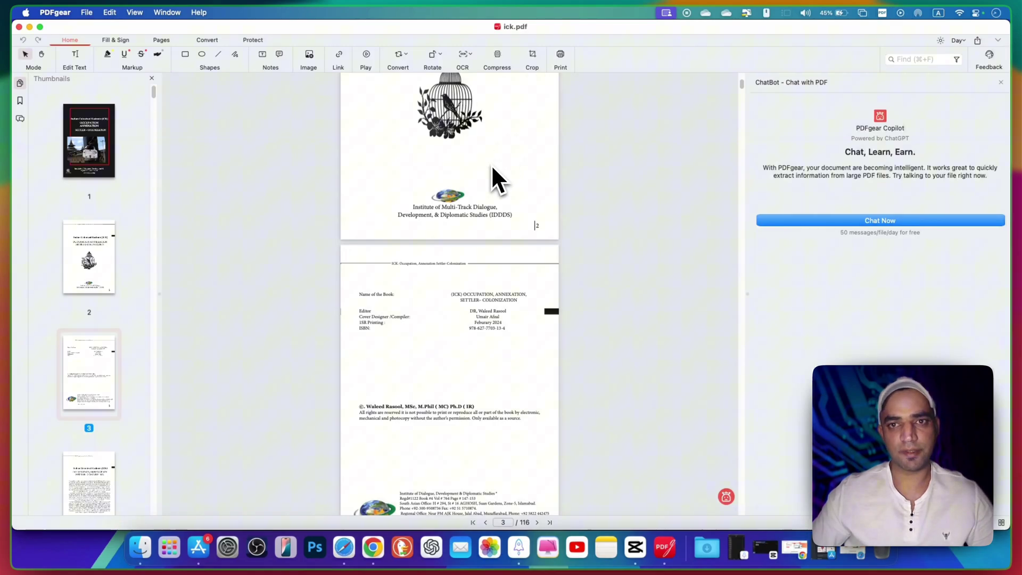
{"action": "scroll", "coordinate": [492, 164], "scroll_direction": "down", "scroll_amount": 3}
{"action": "scroll", "coordinate": [493, 164], "scroll_direction": "down", "scroll_amount": 5}
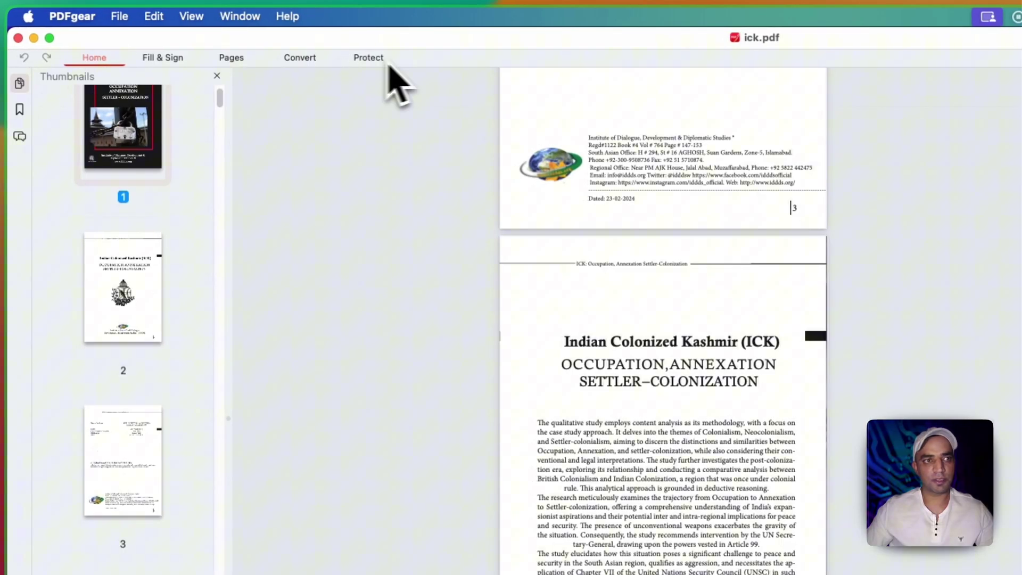
Step: From the Home tools, rotate the first page right, then turn it back upright
{"action": "left_click", "coordinate": [92, 58]}
{"action": "left_click", "coordinate": [628, 78]}
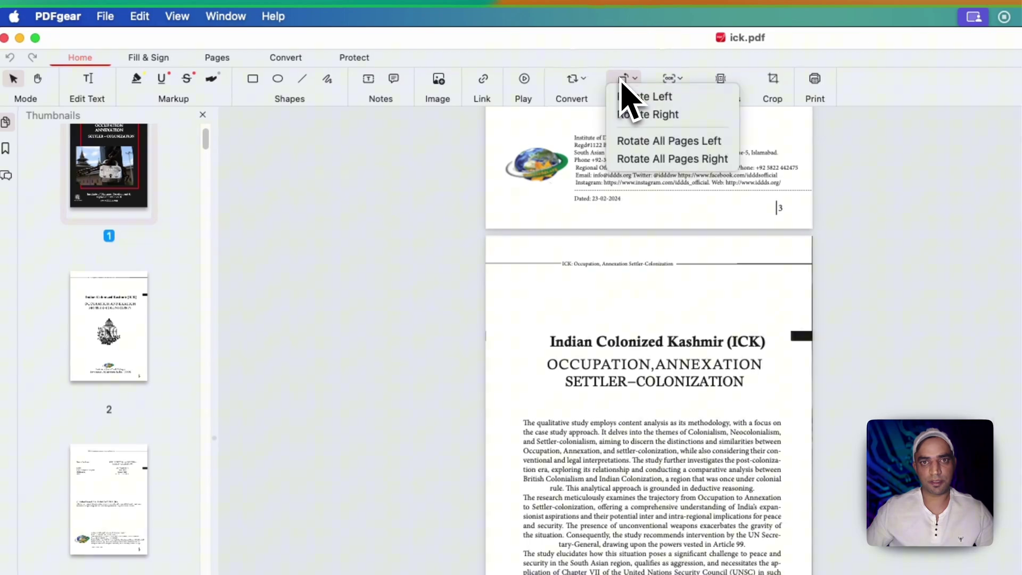
{"action": "left_click", "coordinate": [645, 97]}
{"action": "left_click", "coordinate": [624, 78]}
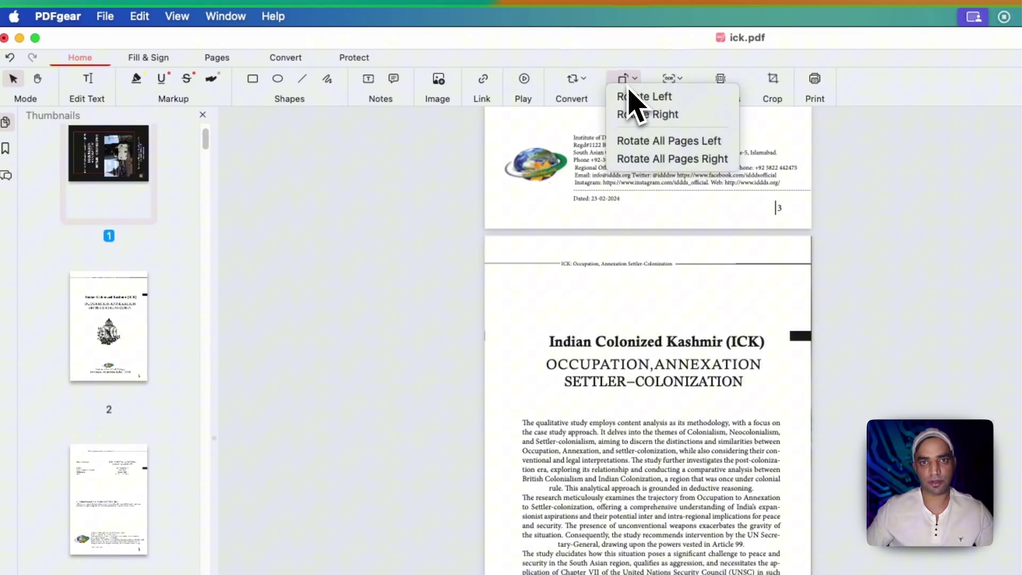
{"action": "left_click", "coordinate": [648, 115]}
Step: Rotate page 2 of ick.pdf a quarter turn clockwise
{"action": "left_click", "coordinate": [108, 328]}
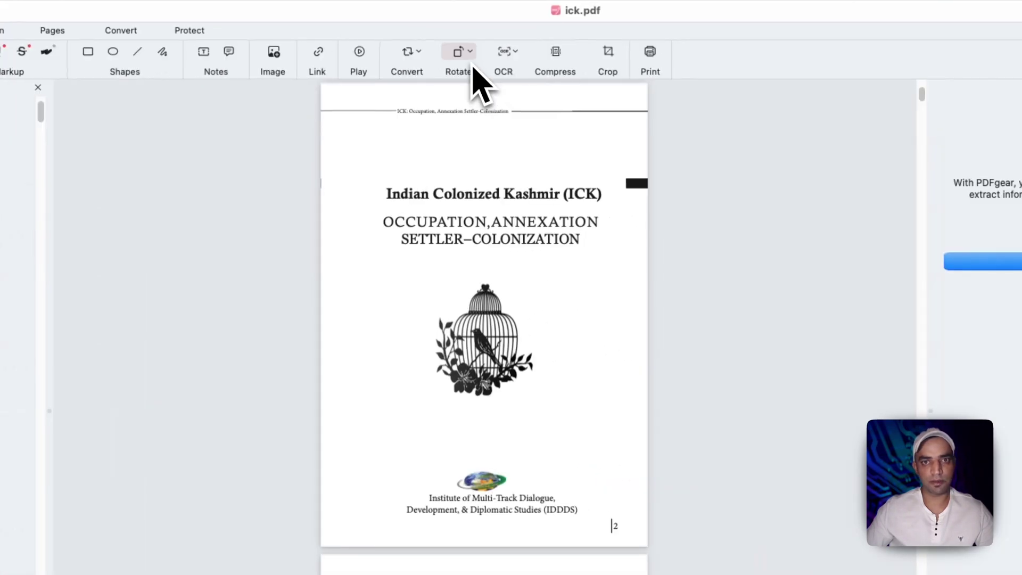
{"action": "left_click", "coordinate": [628, 79]}
{"action": "left_click", "coordinate": [471, 87]}
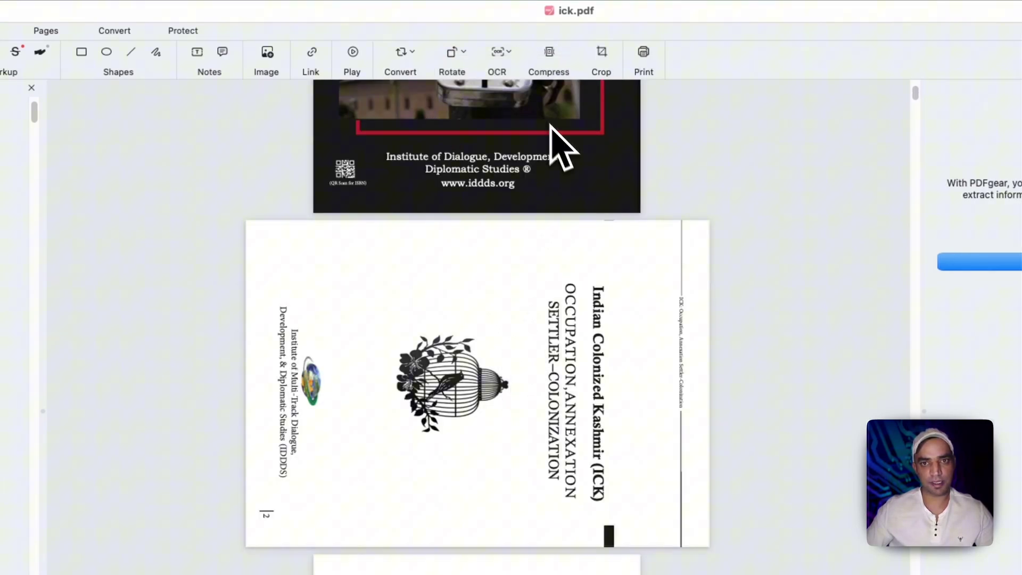
Step: Check text recognition, trim page 2's left side to 170 × 282 mm, then start image insertion
{"action": "left_click", "coordinate": [500, 55]}
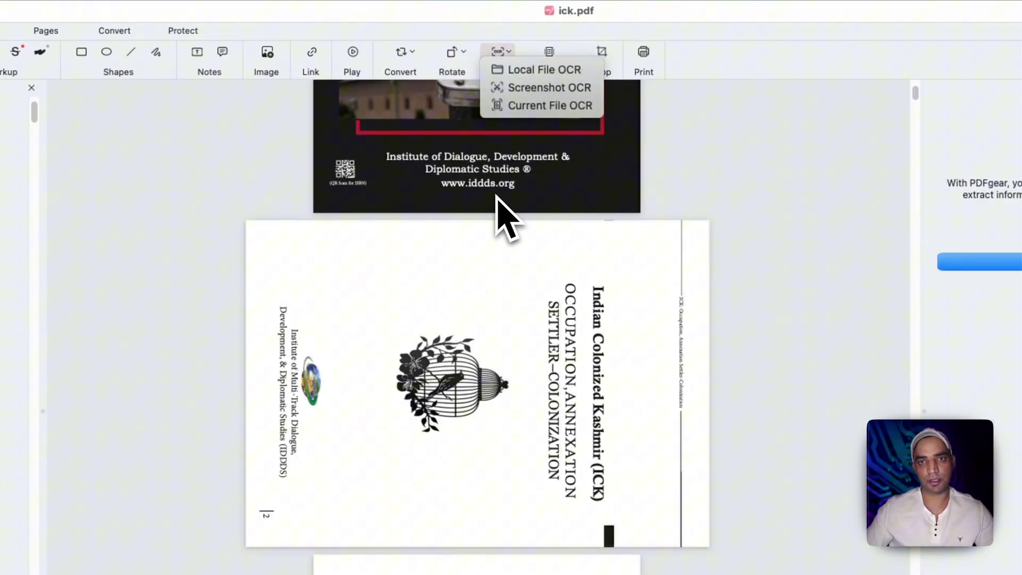
{"action": "left_click", "coordinate": [527, 287]}
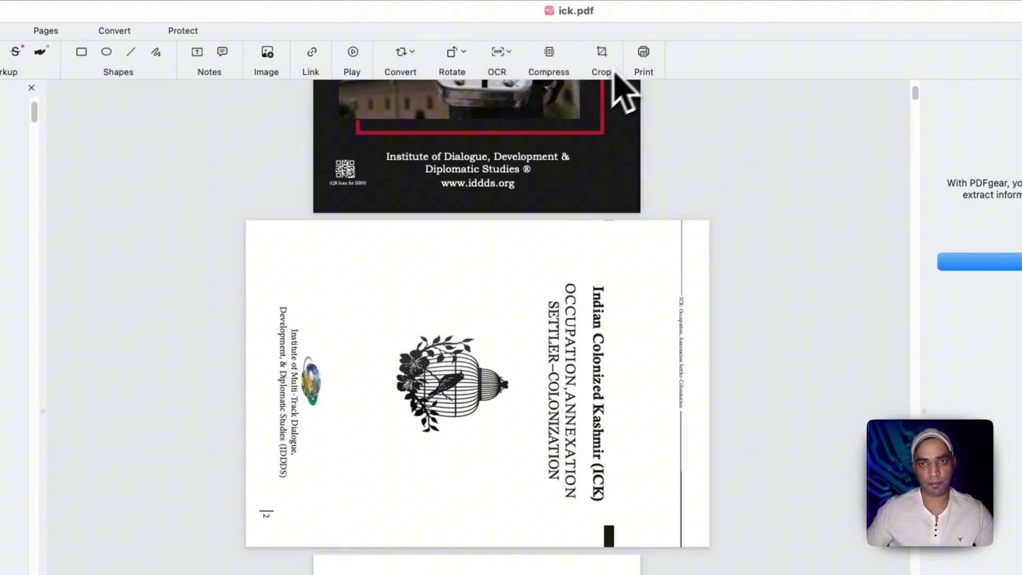
{"action": "left_click", "coordinate": [602, 56]}
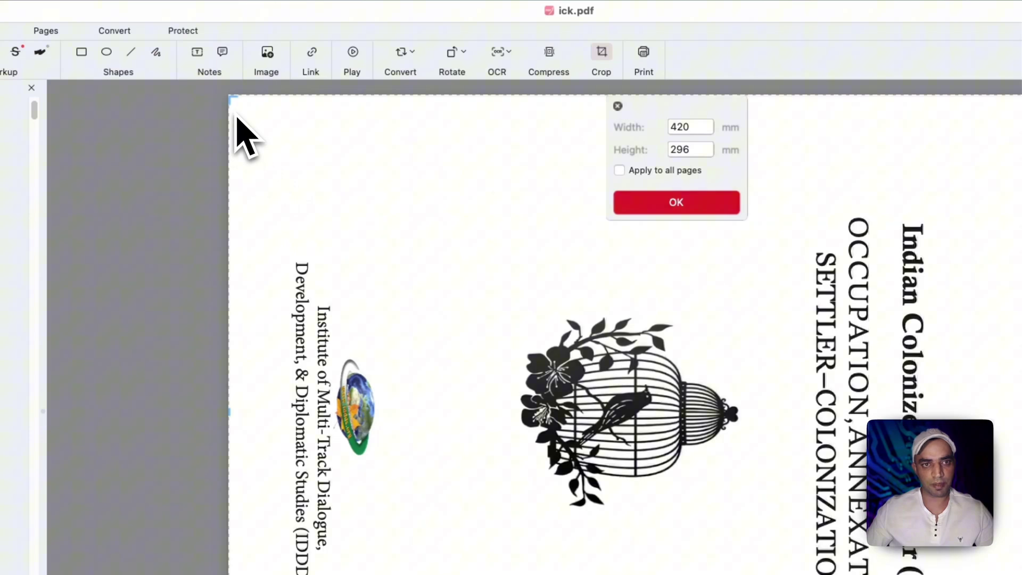
{"action": "left_click_drag", "start_coordinate": [236, 132], "coordinate": [751, 151]}
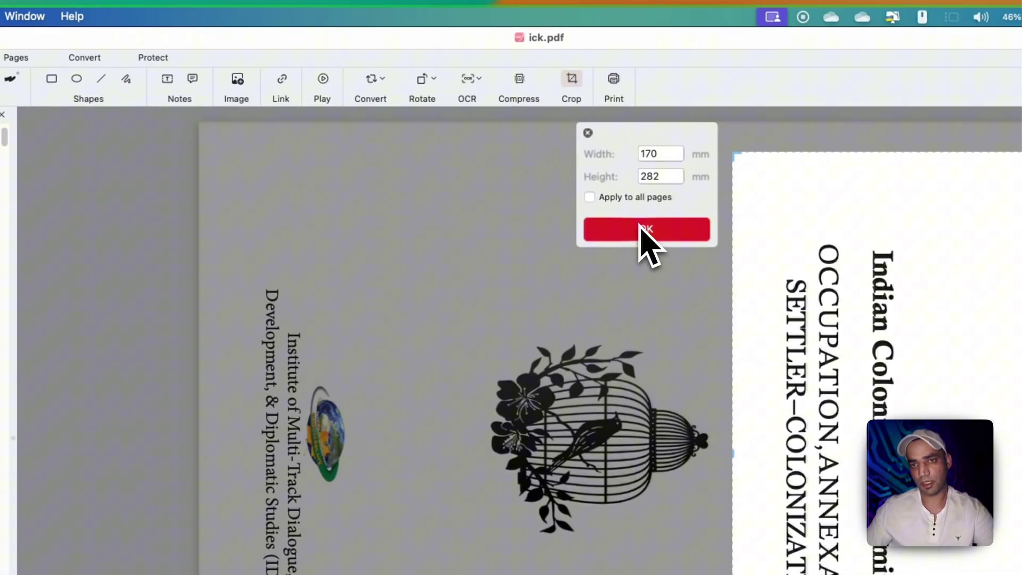
{"action": "left_click", "coordinate": [645, 232]}
{"action": "left_click", "coordinate": [363, 86]}
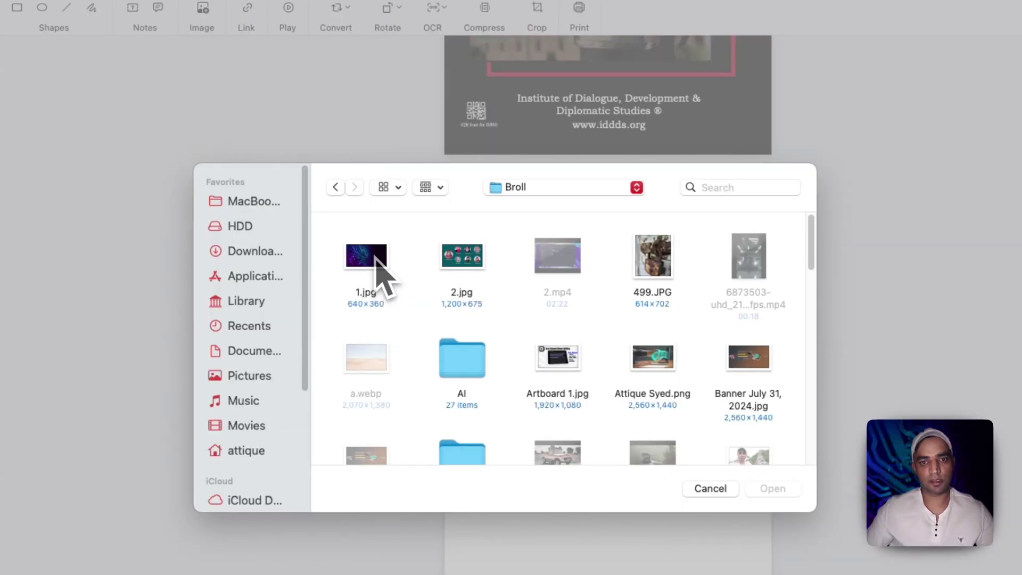
Step: Insert 1.jpg, the circuit-board picture, from the file dialog
{"action": "double_click", "coordinate": [372, 267]}
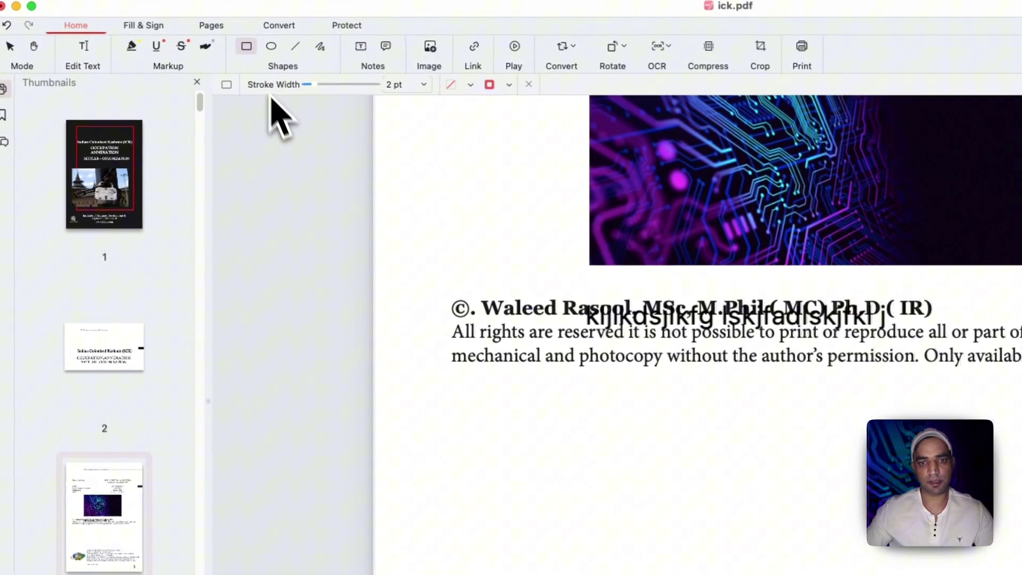
Step: Draw a red rectangle below page 3's copyright notice and a red ellipse around it
{"action": "left_click_drag", "start_coordinate": [511, 384], "coordinate": [823, 512]}
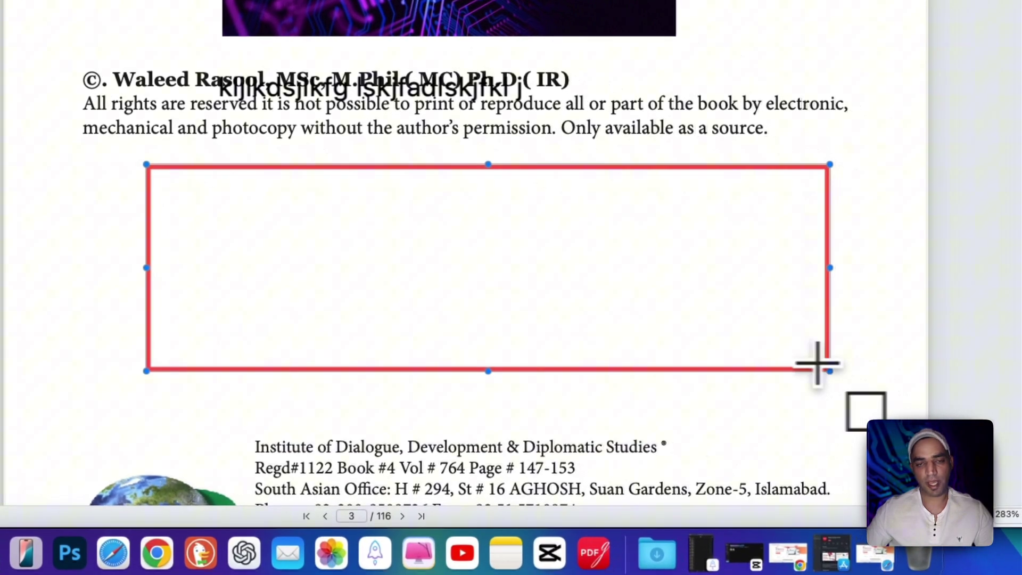
{"action": "left_click", "coordinate": [248, 44]}
{"action": "mouse_move", "coordinate": [439, 233]}
{"action": "left_mouse_down"}
{"action": "mouse_move", "coordinate": [519, 407]}
{"action": "mouse_move", "coordinate": [1015, 432]}
{"action": "left_mouse_up"}
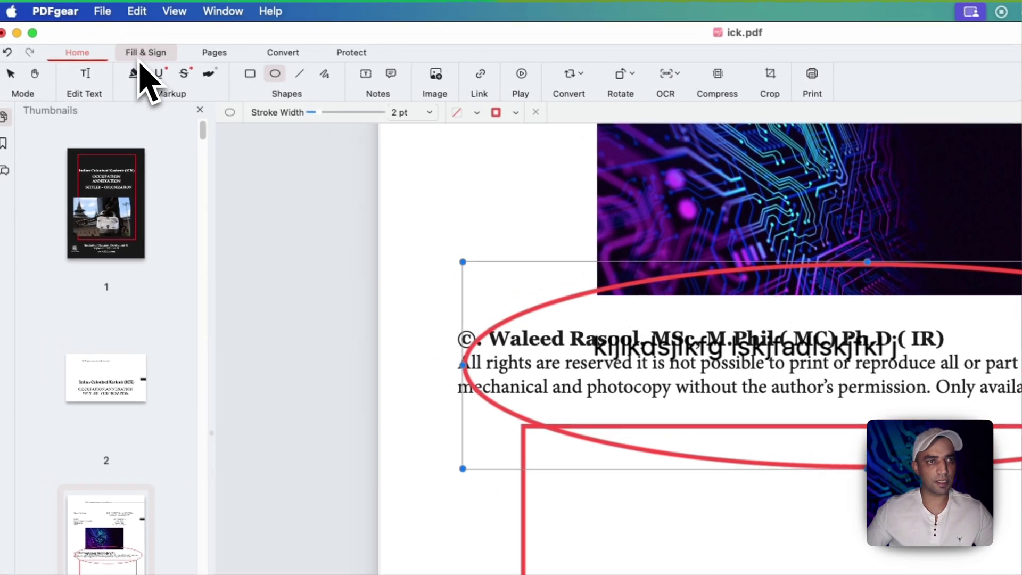
{"action": "left_click", "coordinate": [79, 18]}
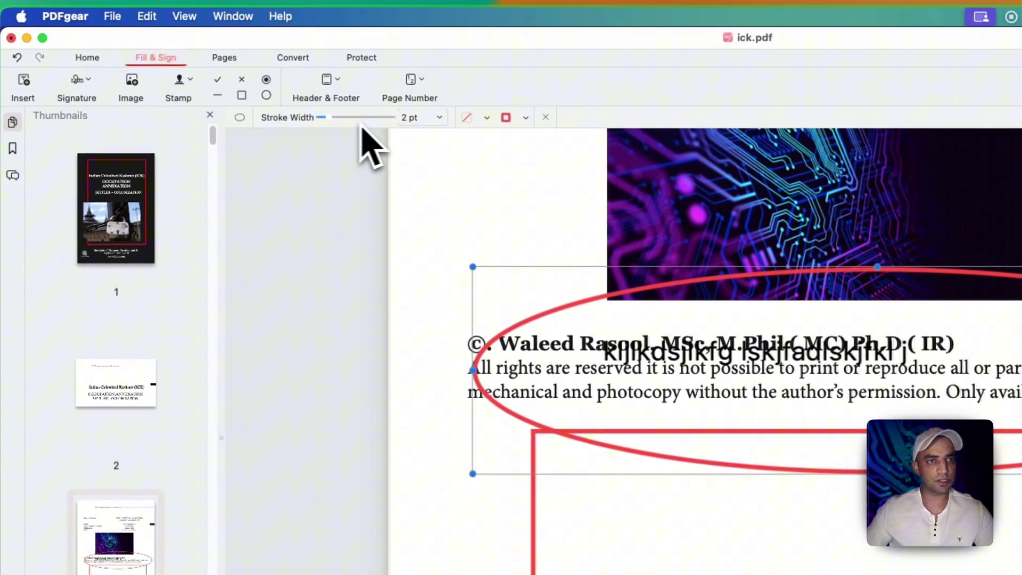
{"action": "scroll", "coordinate": [495, 280], "scroll_direction": "down", "scroll_amount": 10}
{"action": "scroll", "coordinate": [495, 280], "scroll_direction": "down", "scroll_amount": 8}
{"action": "scroll", "coordinate": [507, 267], "scroll_direction": "down", "scroll_amount": 5}
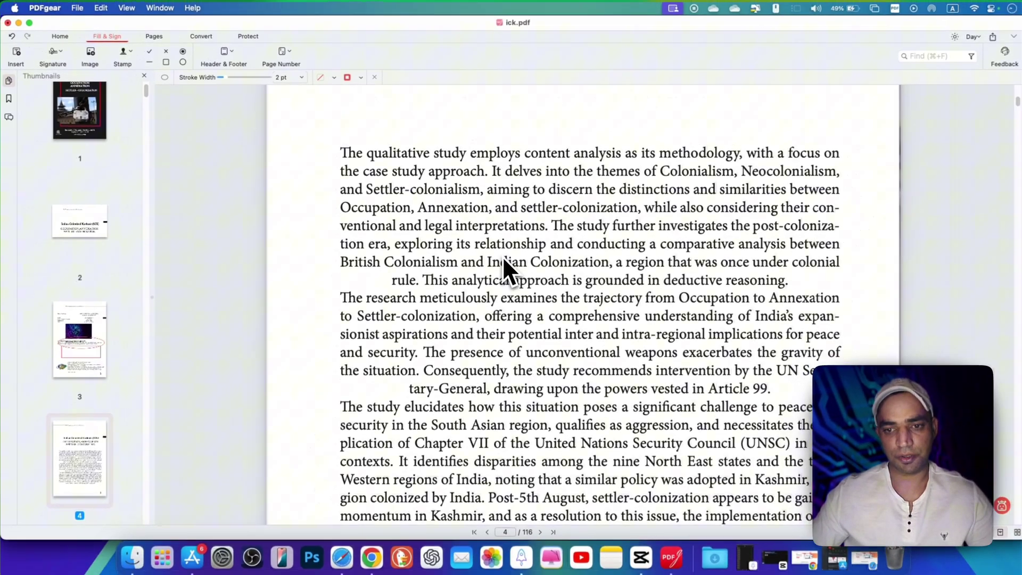
{"action": "scroll", "coordinate": [503, 256], "scroll_direction": "down", "scroll_amount": 8}
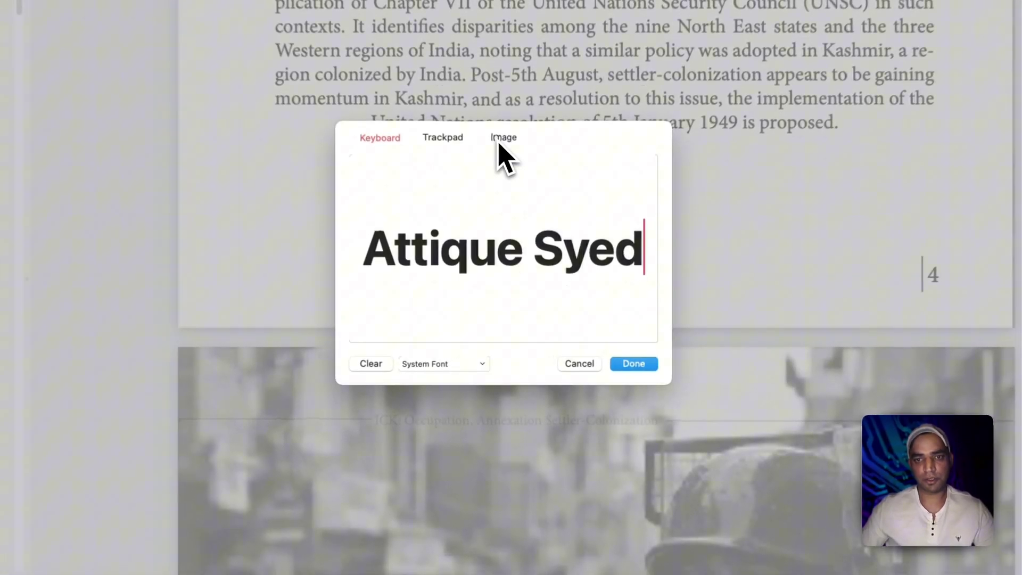
Step: Create a typed 'Attique Syed' signature in the Airstream font, after checking the image and draw options
{"action": "left_click", "coordinate": [558, 218]}
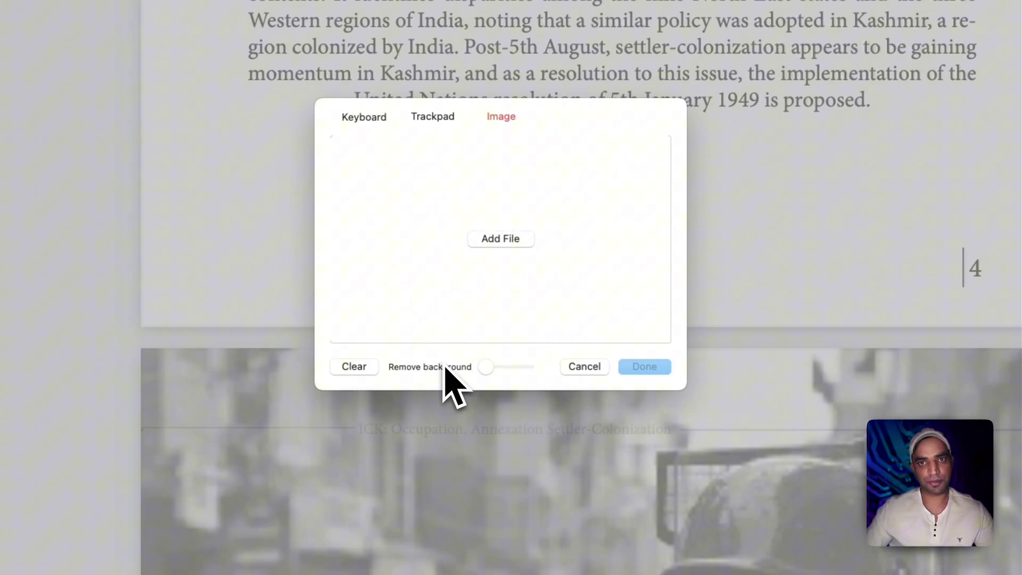
{"action": "left_click", "coordinate": [433, 117]}
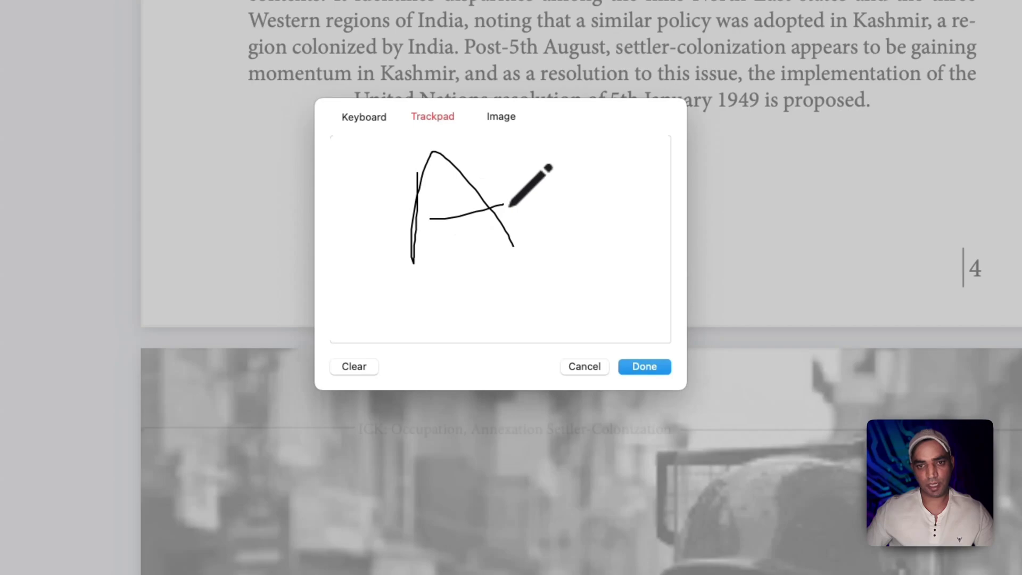
{"action": "left_click", "coordinate": [364, 116]}
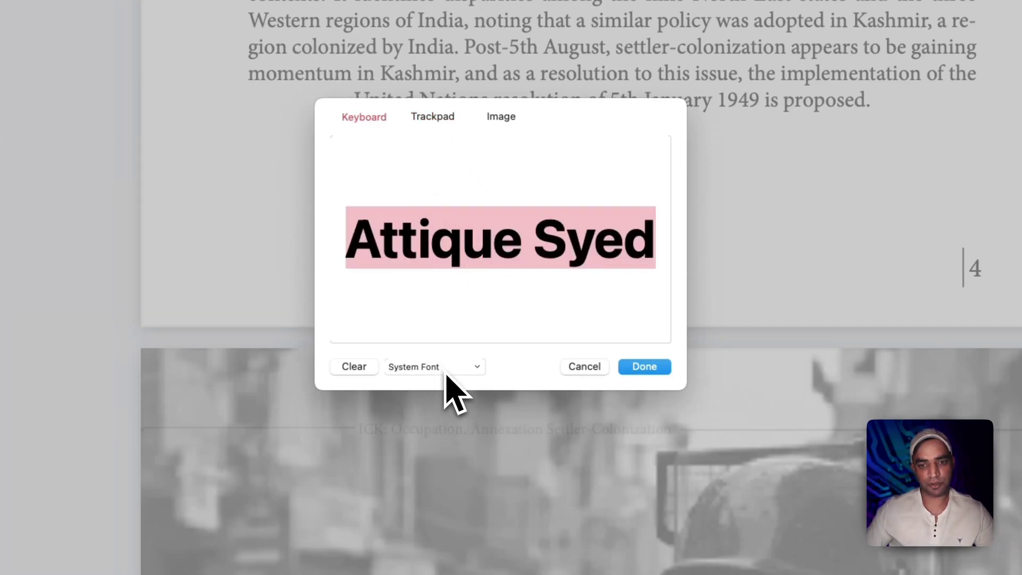
{"action": "left_click", "coordinate": [500, 320]}
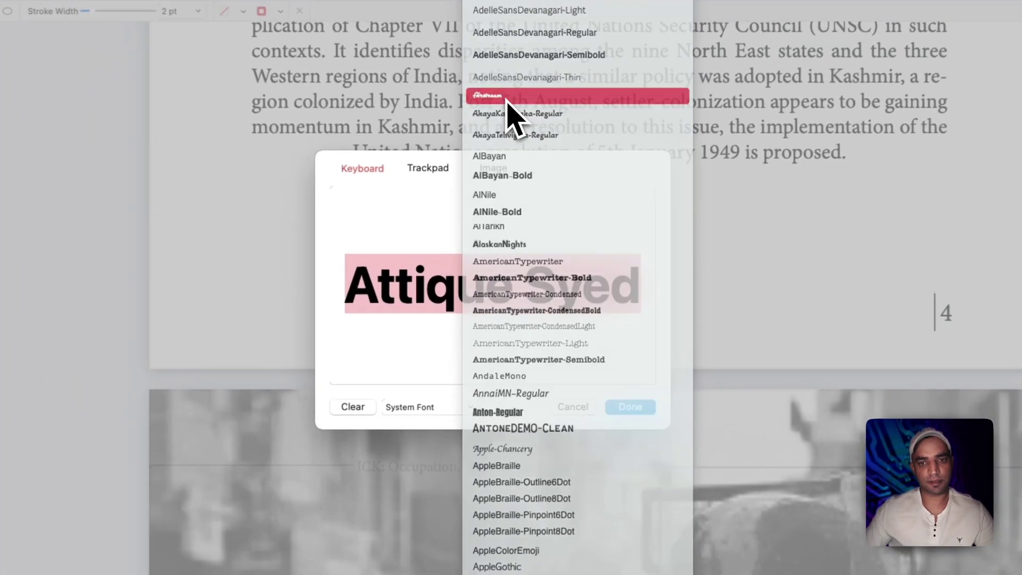
{"action": "left_click", "coordinate": [520, 140]}
{"action": "left_click", "coordinate": [528, 292]}
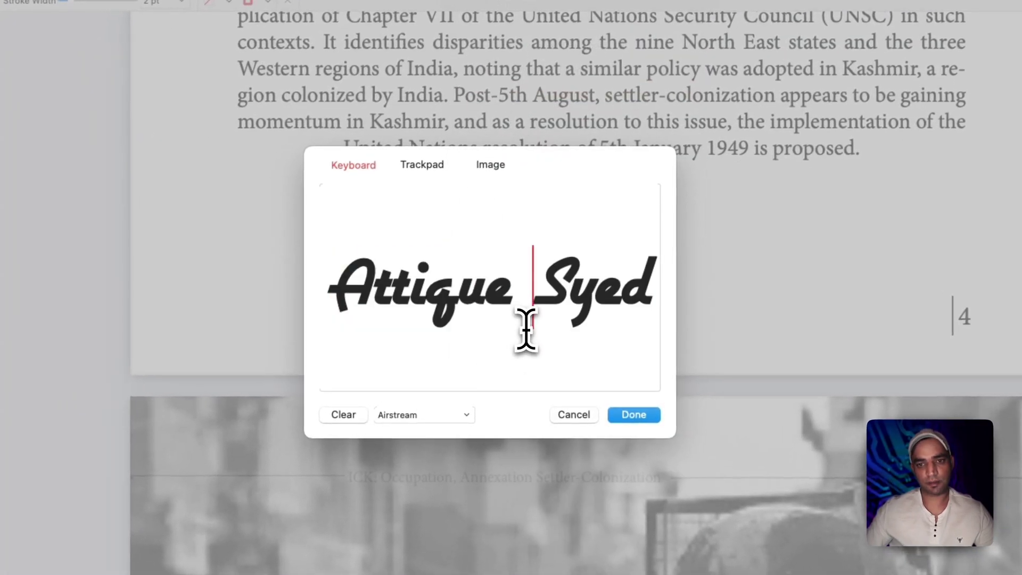
{"action": "left_click", "coordinate": [633, 414]}
Step: Place the signature below page 4's last paragraph and delete the duplicate copy
{"action": "mouse_move", "coordinate": [639, 435]}
{"action": "left_mouse_down"}
{"action": "mouse_move", "coordinate": [585, 292]}
{"action": "mouse_move", "coordinate": [284, 258]}
{"action": "mouse_move", "coordinate": [340, 288]}
{"action": "left_mouse_up"}
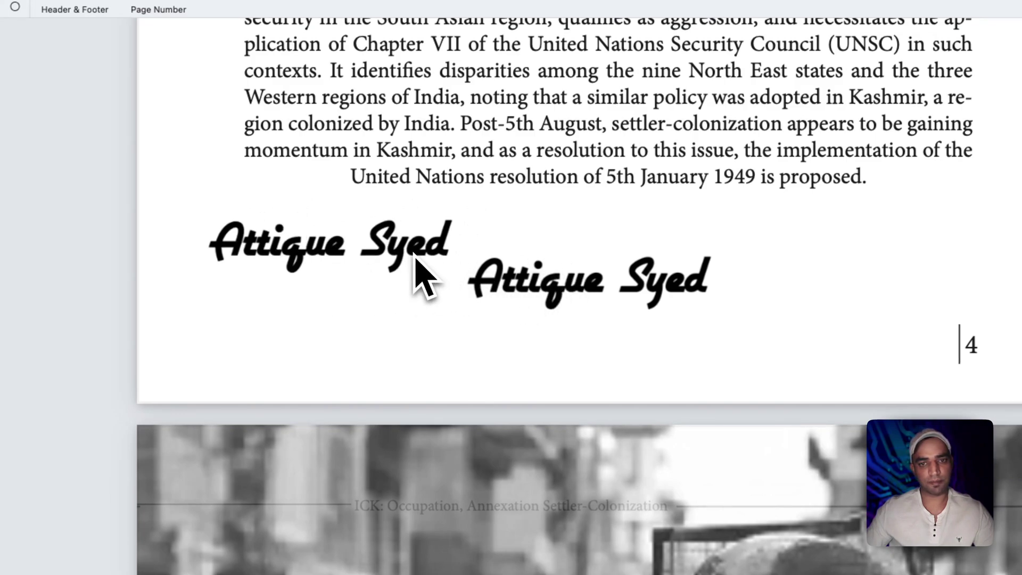
{"action": "left_click_drag", "start_coordinate": [421, 276], "coordinate": [823, 252]}
{"action": "key", "text": "BackSpace"}
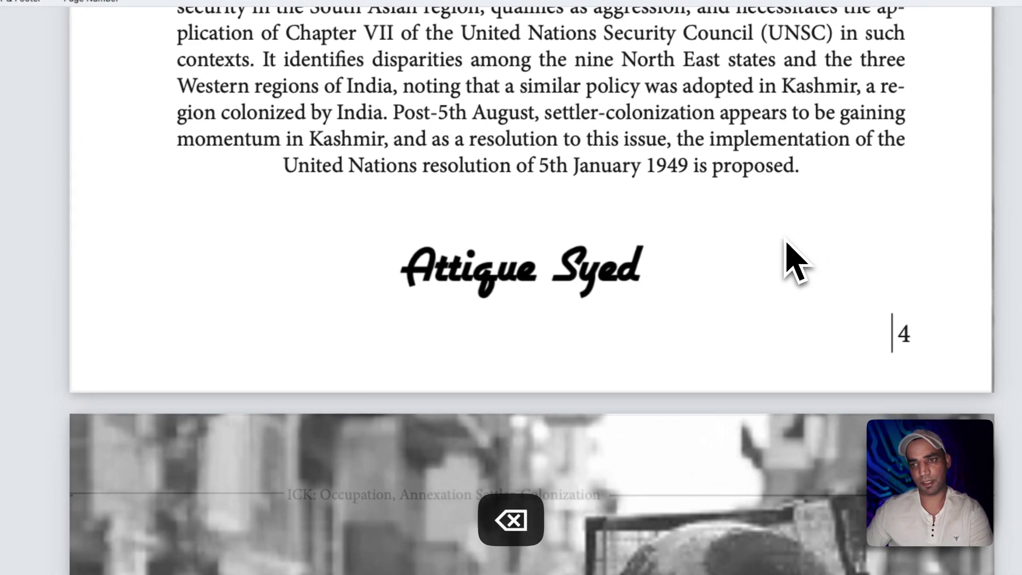
{"action": "left_click", "coordinate": [586, 283]}
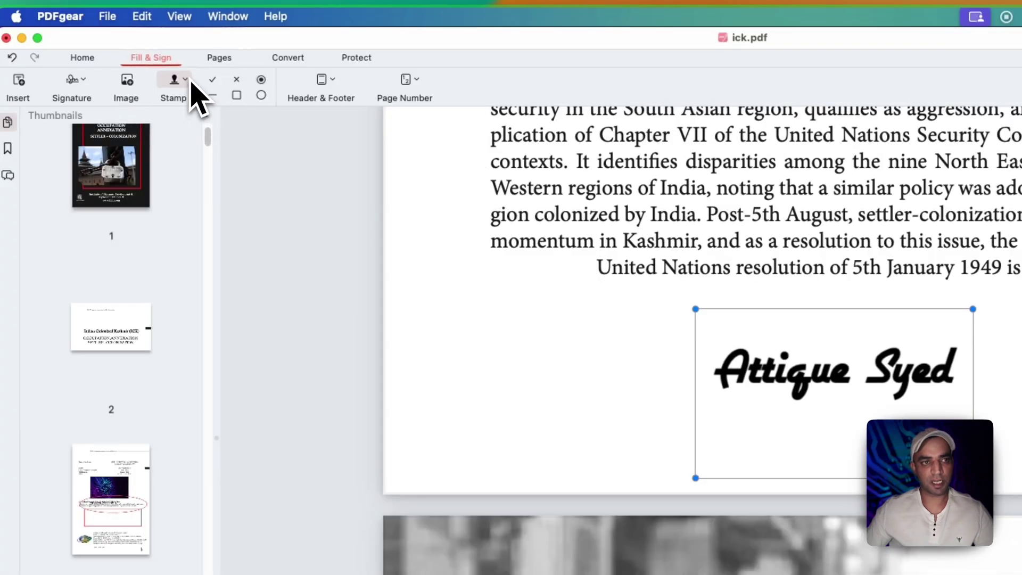
Step: Drop the green Approved preset stamp onto page 4 near the signature
{"action": "left_click", "coordinate": [185, 80]}
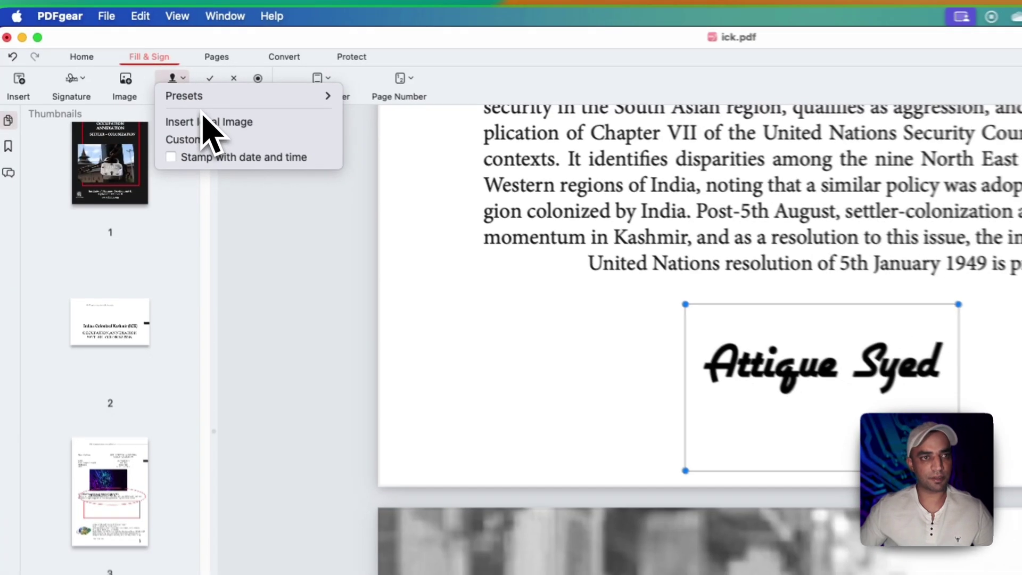
{"action": "mouse_move", "coordinate": [183, 67]}
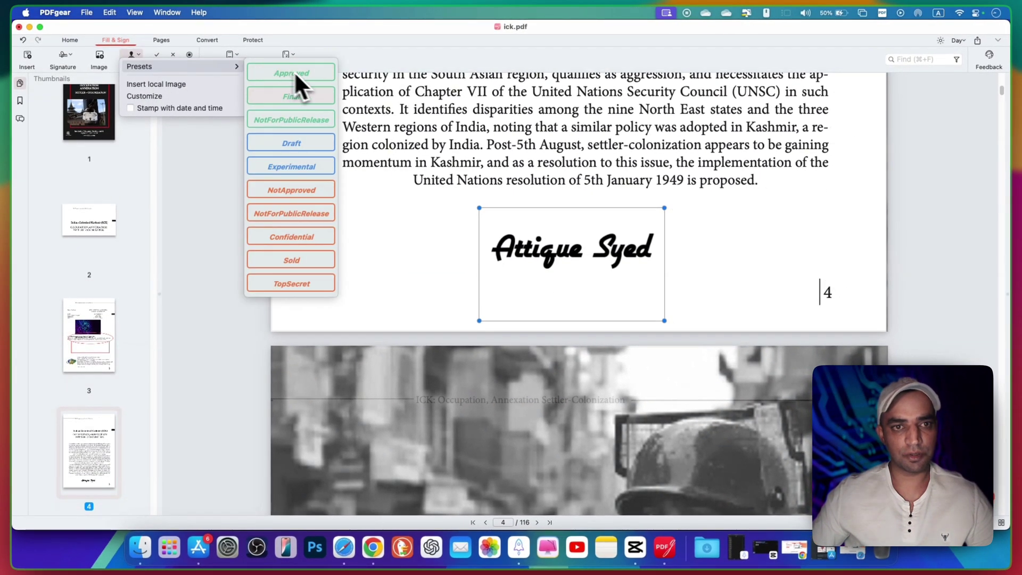
{"action": "left_click", "coordinate": [292, 73]}
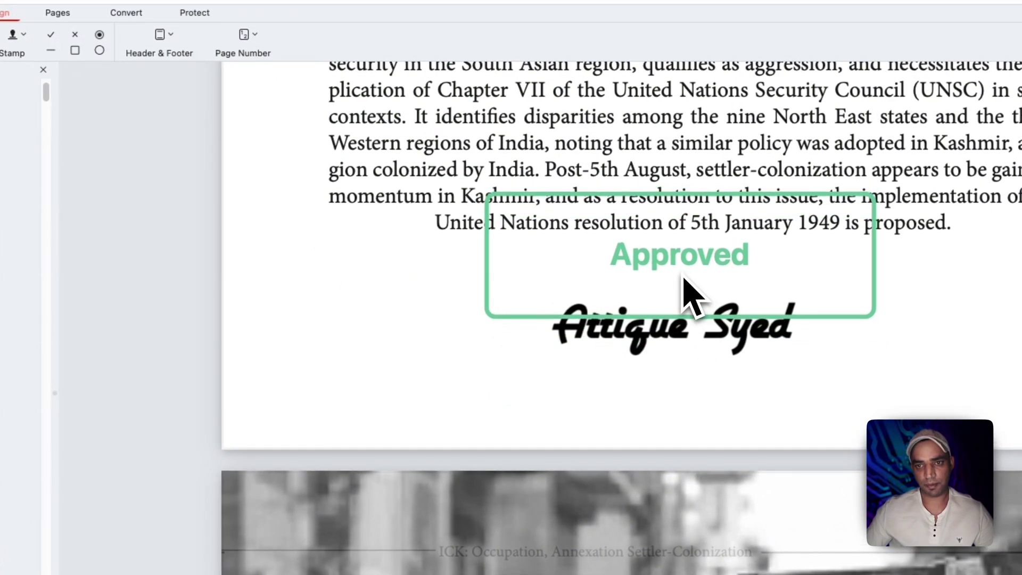
{"action": "left_click", "coordinate": [689, 297]}
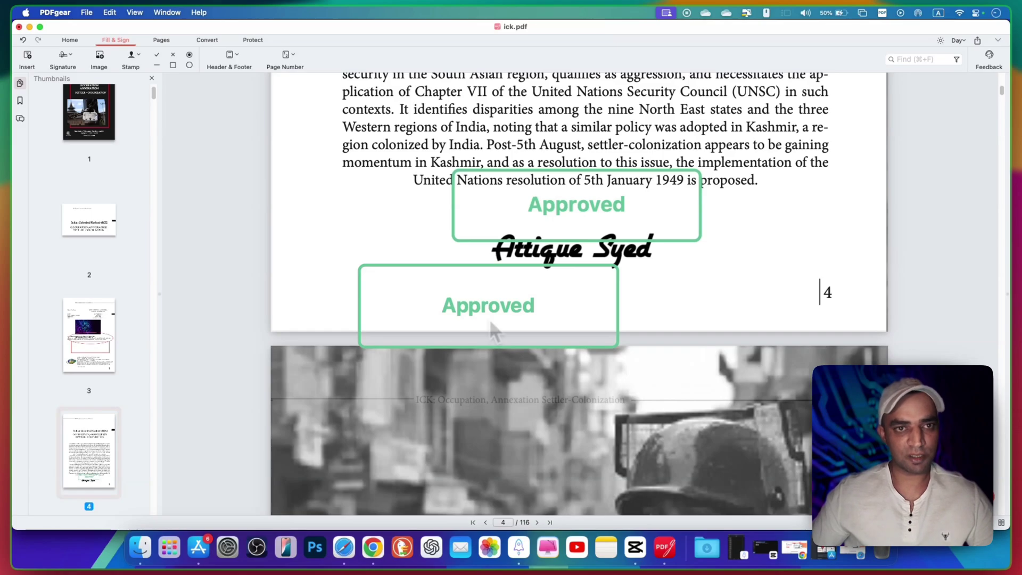
{"action": "scroll", "coordinate": [563, 260], "scroll_direction": "up", "scroll_amount": 5}
{"action": "scroll", "coordinate": [560, 294], "scroll_direction": "up", "scroll_amount": 5}
{"action": "scroll", "coordinate": [565, 297], "scroll_direction": "up", "scroll_amount": 3}
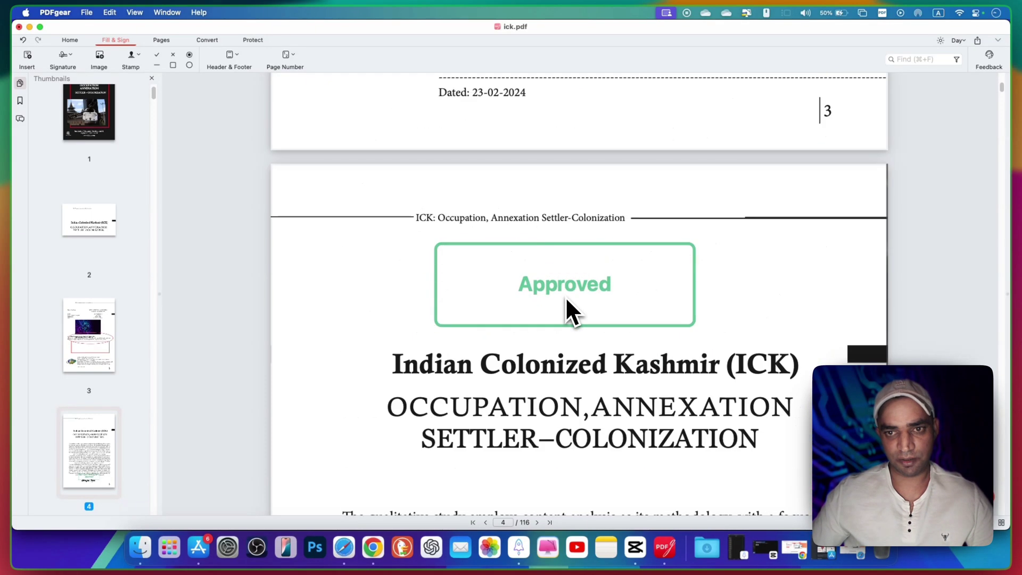
Step: Stamp Approved above the page 4 title, stop stamping, and start a text box near the header
{"action": "left_click", "coordinate": [565, 297]}
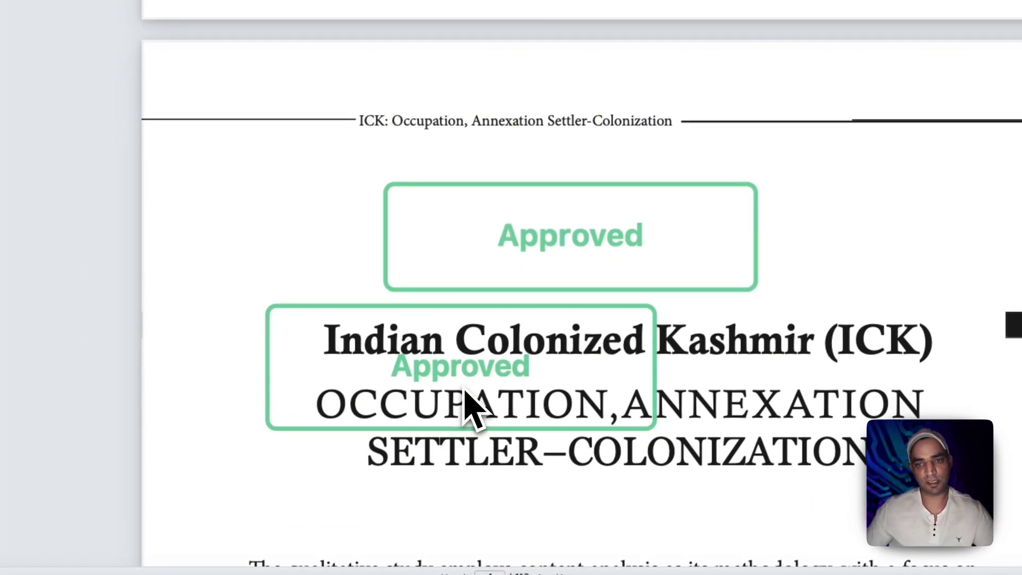
{"action": "key", "text": "Escape"}
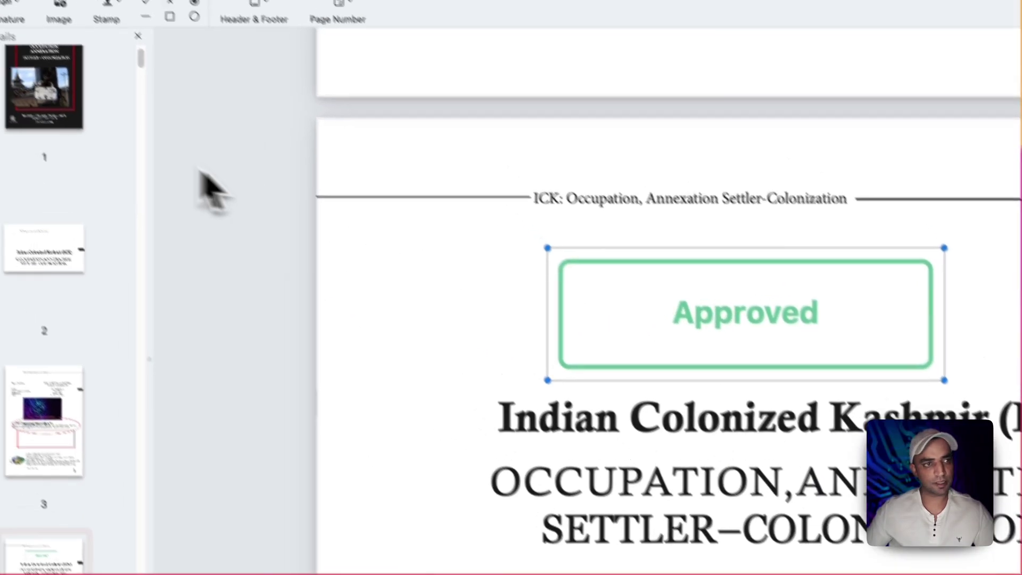
{"action": "left_click", "coordinate": [551, 280]}
{"action": "type", "text": "t"}
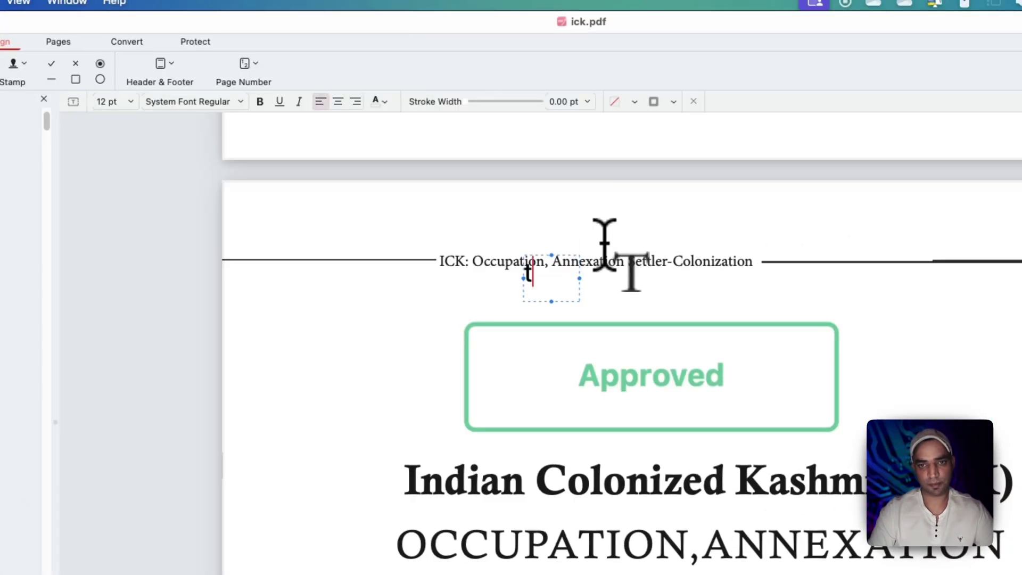
{"action": "type", "text": "ext box"}
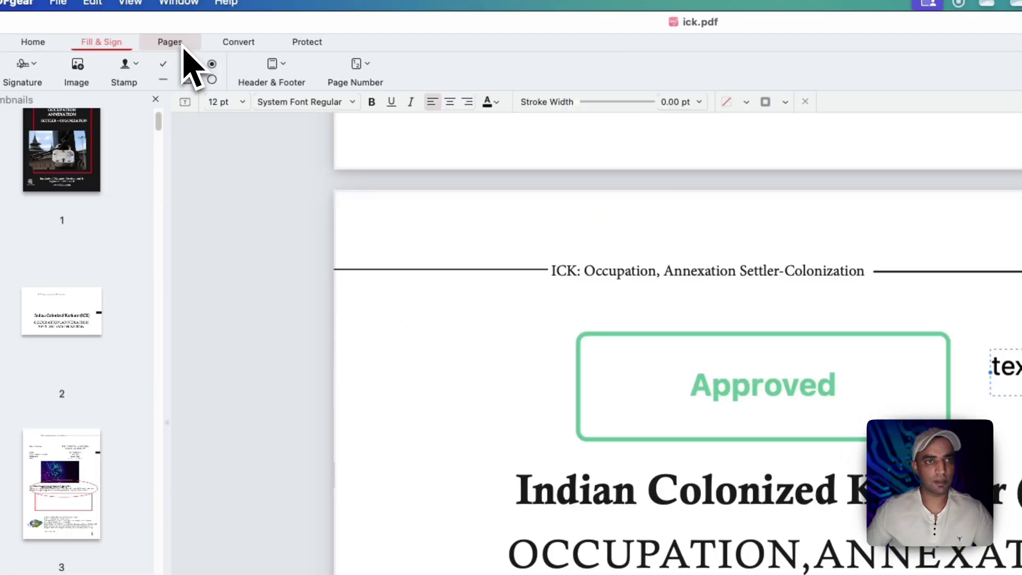
{"action": "left_click", "coordinate": [184, 57]}
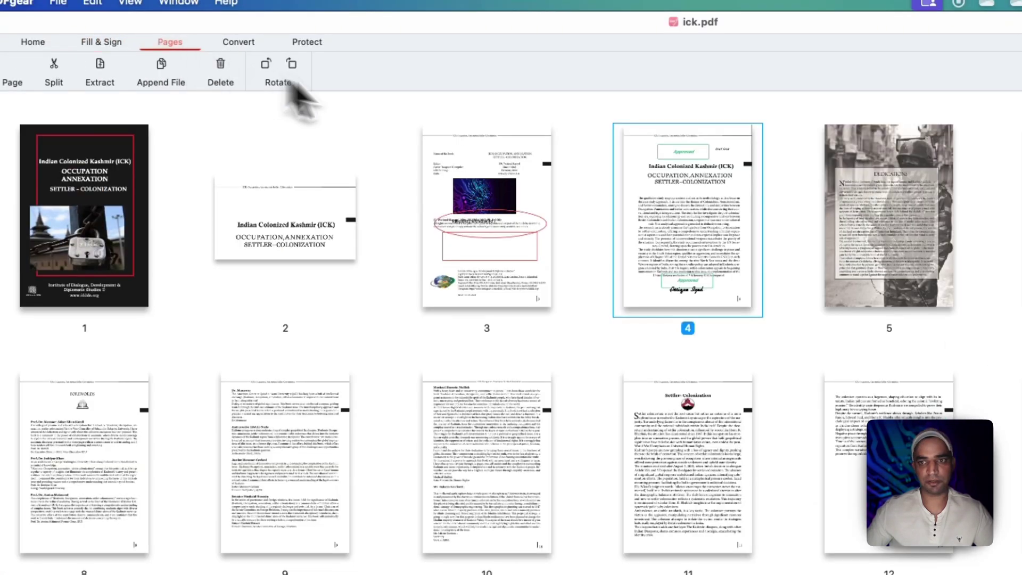
{"action": "scroll", "coordinate": [750, 216], "scroll_direction": "down", "scroll_amount": 5}
{"action": "scroll", "coordinate": [750, 208], "scroll_direction": "down", "scroll_amount": 5}
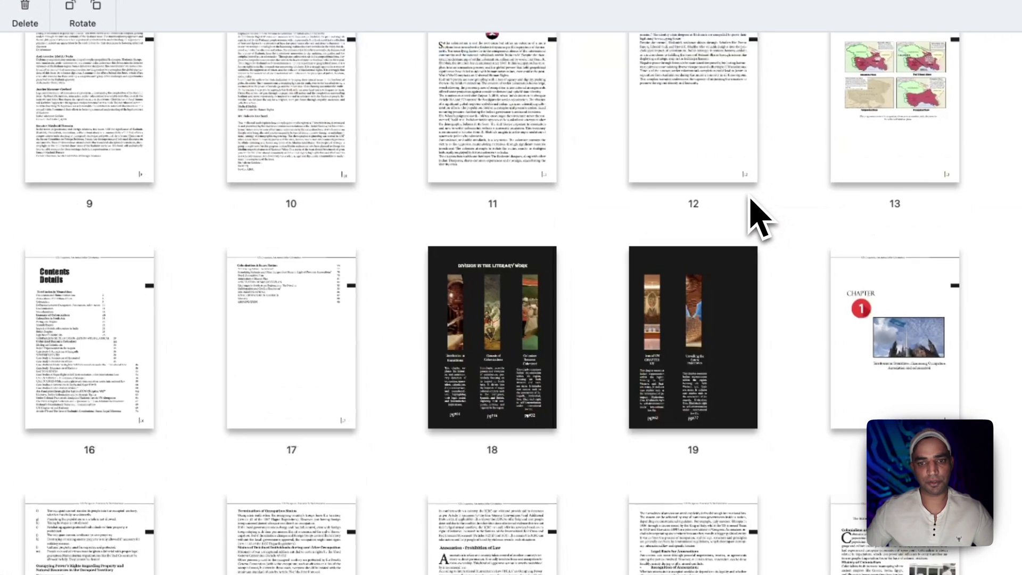
{"action": "scroll", "coordinate": [752, 207], "scroll_direction": "down", "scroll_amount": 5}
{"action": "scroll", "coordinate": [723, 275], "scroll_direction": "up", "scroll_amount": 3}
{"action": "scroll", "coordinate": [723, 275], "scroll_direction": "up", "scroll_amount": 3}
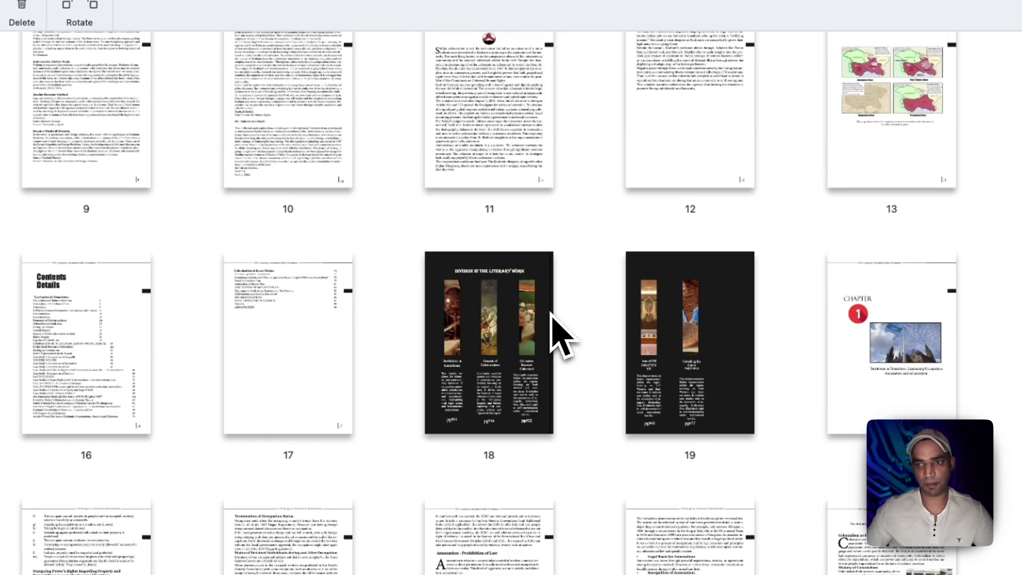
{"action": "double_click", "coordinate": [762, 284]}
{"action": "scroll", "coordinate": [432, 320], "scroll_direction": "up", "scroll_amount": 5}
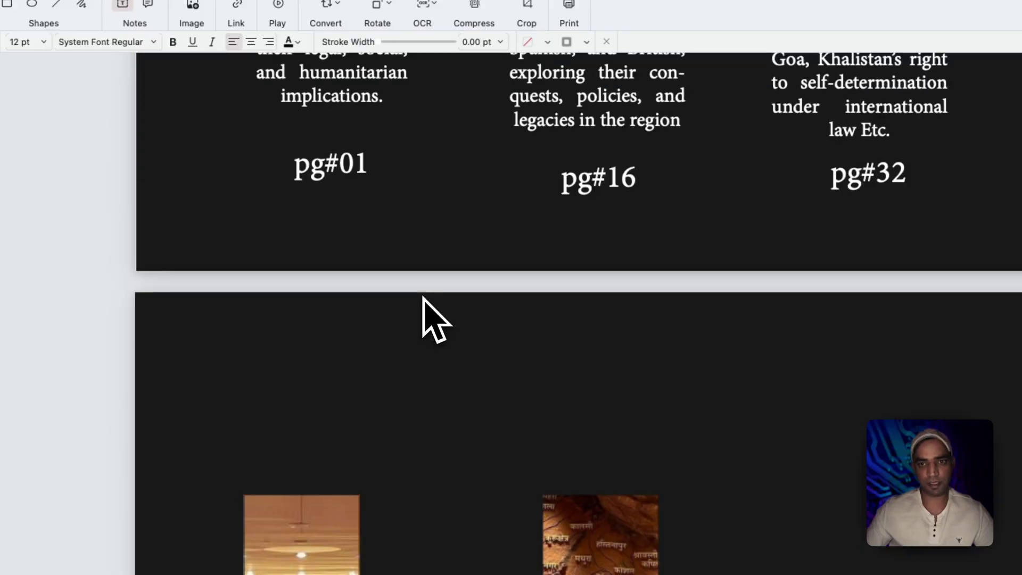
{"action": "scroll", "coordinate": [431, 320], "scroll_direction": "down", "scroll_amount": 3}
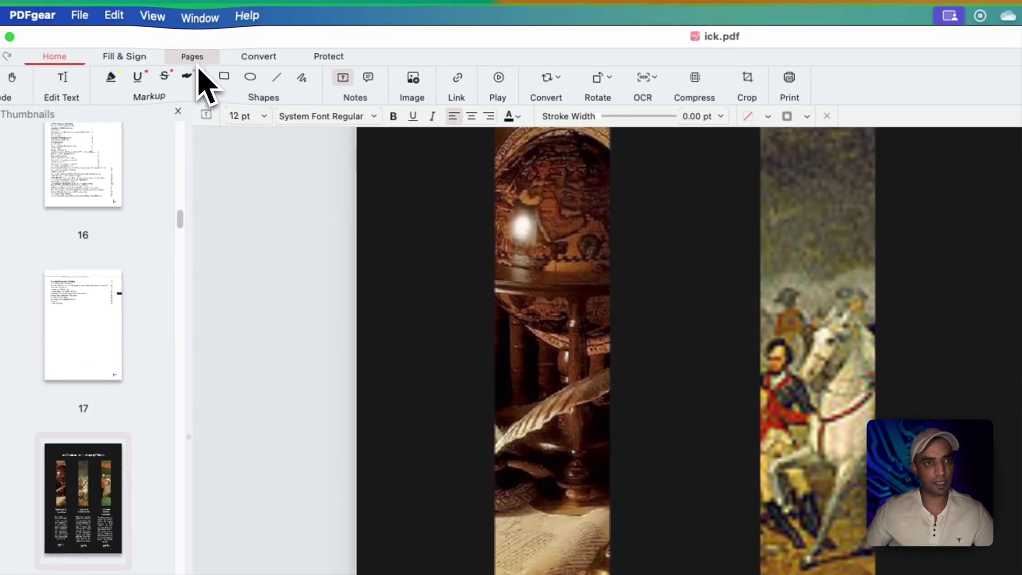
{"action": "left_click", "coordinate": [199, 73]}
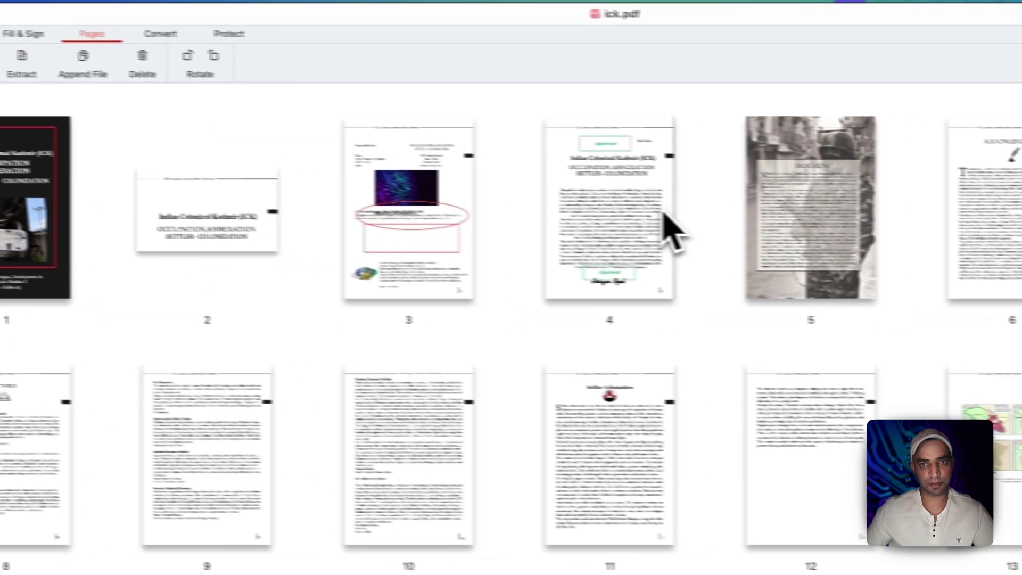
{"action": "double_click", "coordinate": [749, 232]}
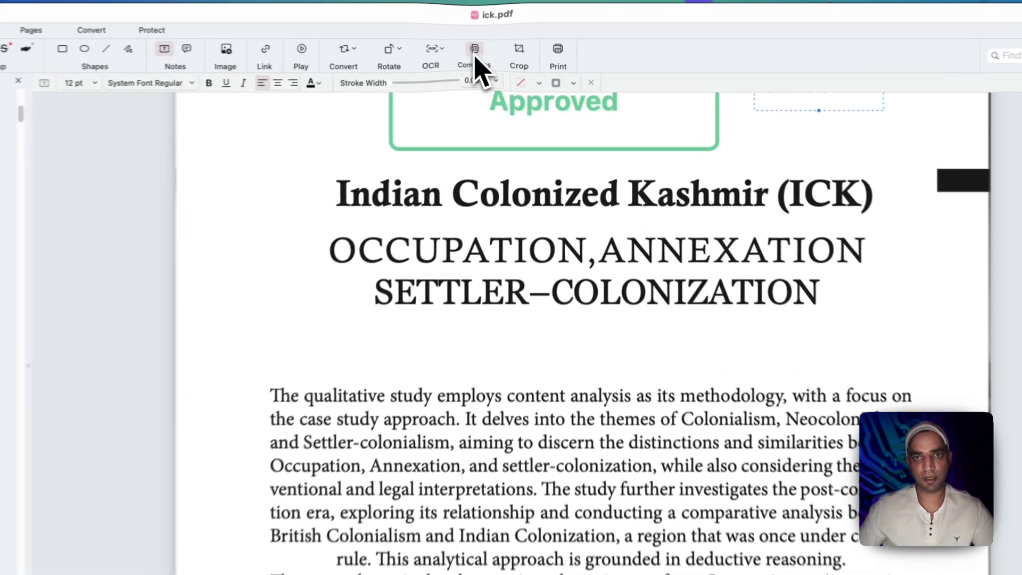
{"action": "left_click", "coordinate": [480, 69]}
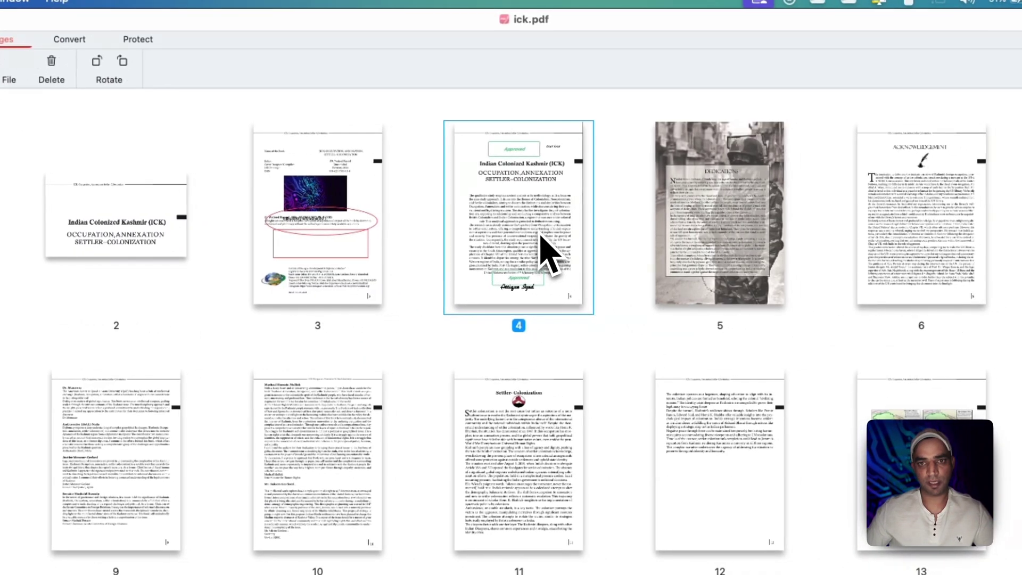
{"action": "left_click", "coordinate": [675, 239]}
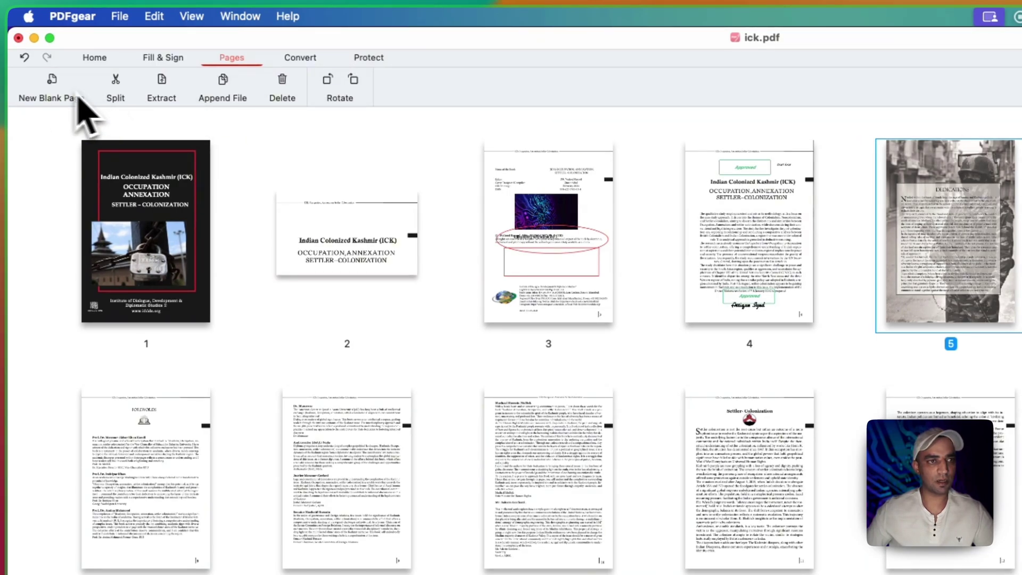
{"action": "left_click", "coordinate": [116, 88]}
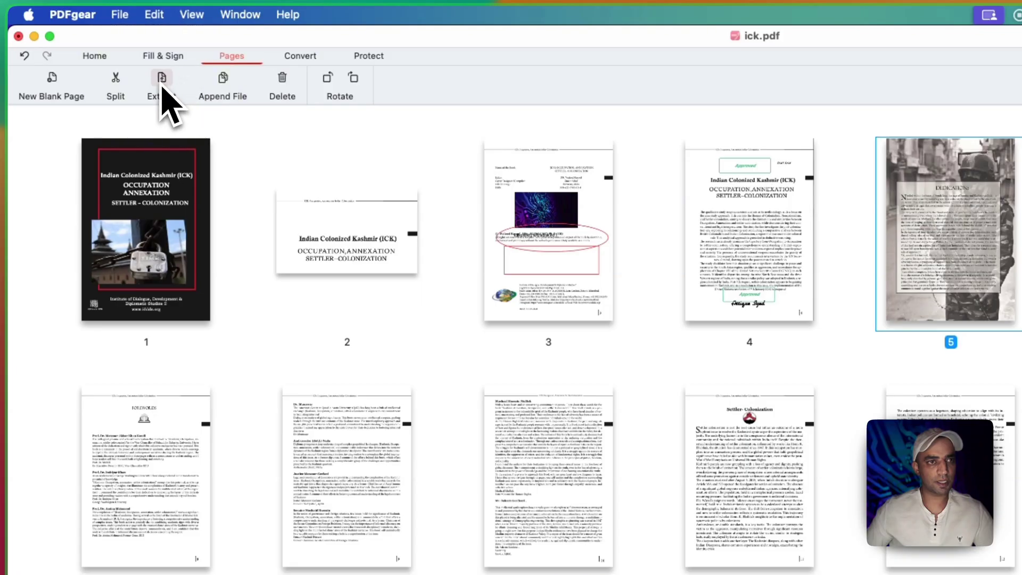
{"action": "left_click", "coordinate": [161, 88]}
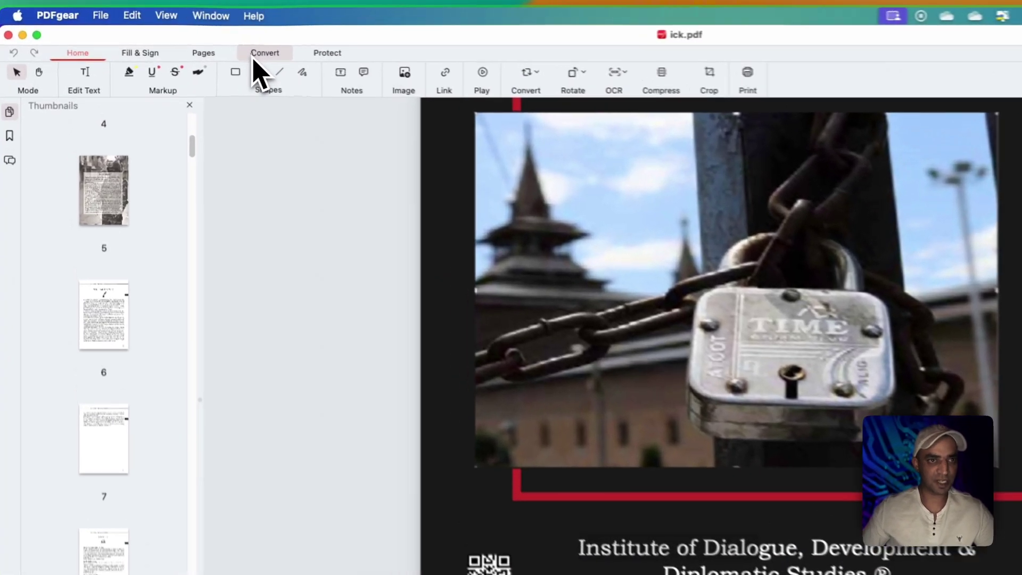
Step: Show the Convert tools, open Word to PDF, and view its output-folder picker
{"action": "left_click", "coordinate": [207, 39]}
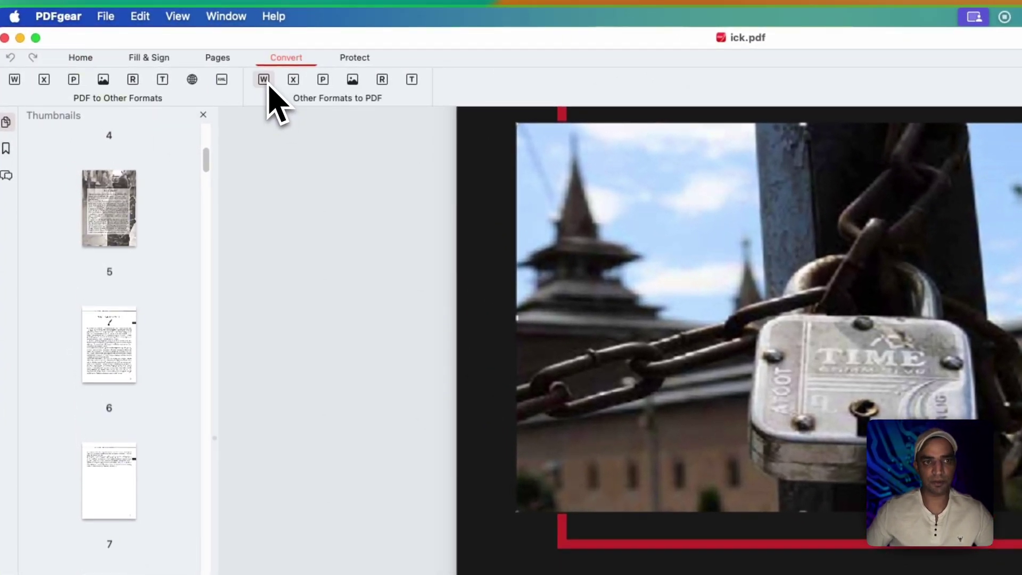
{"action": "left_click", "coordinate": [264, 80]}
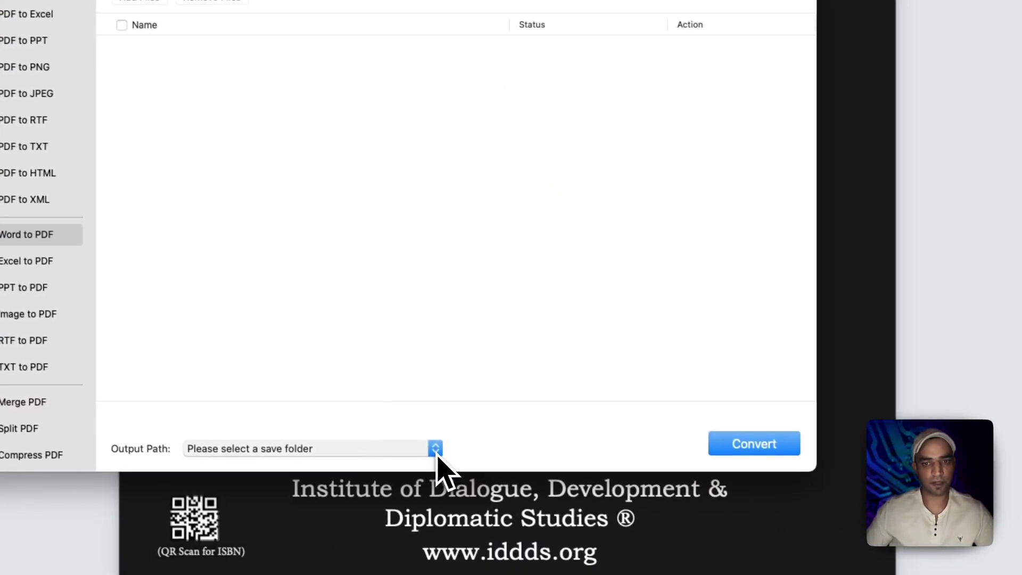
{"action": "left_click", "coordinate": [436, 449]}
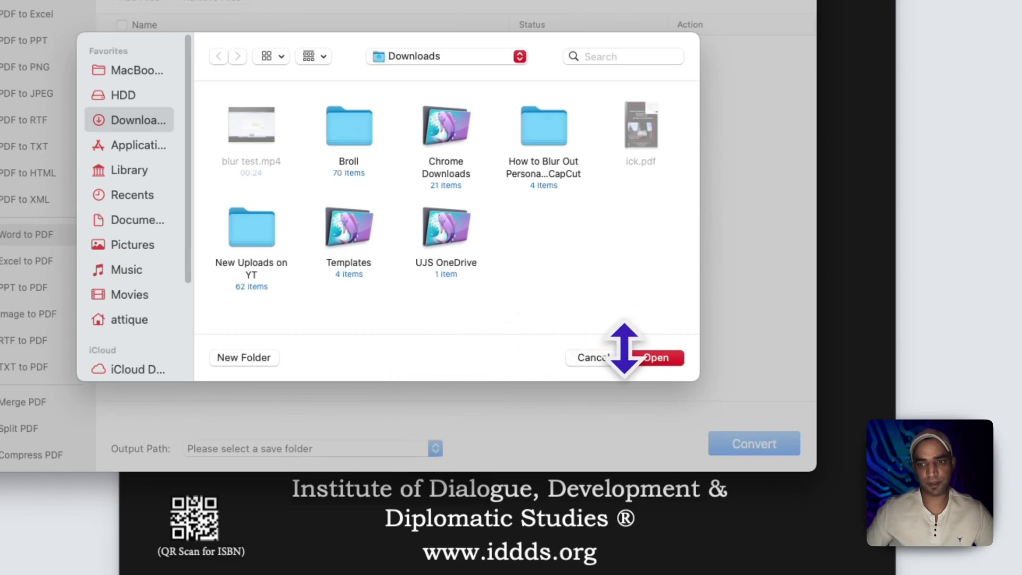
{"action": "left_click", "coordinate": [656, 357]}
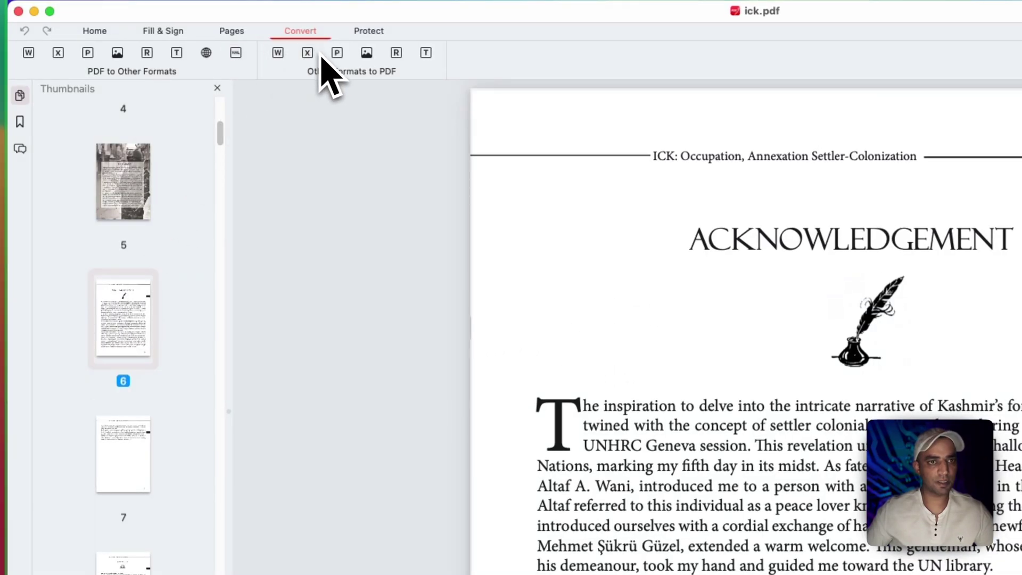
Step: Browse the PPT to PDF, PDF to HTML, TXT, RTF, JPEG, PNG and PPT converters
{"action": "left_click", "coordinate": [336, 52]}
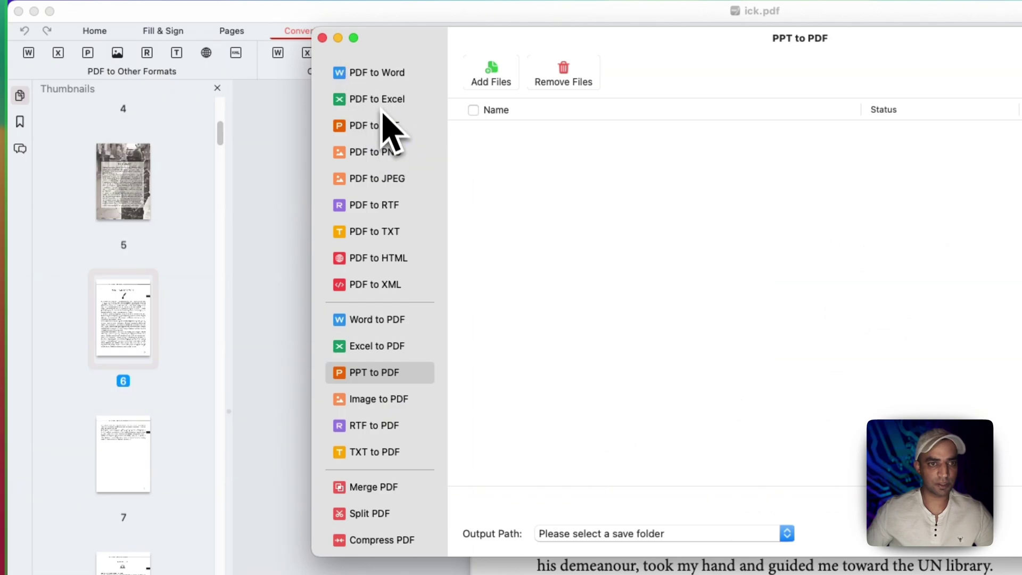
{"action": "left_click", "coordinate": [370, 264]}
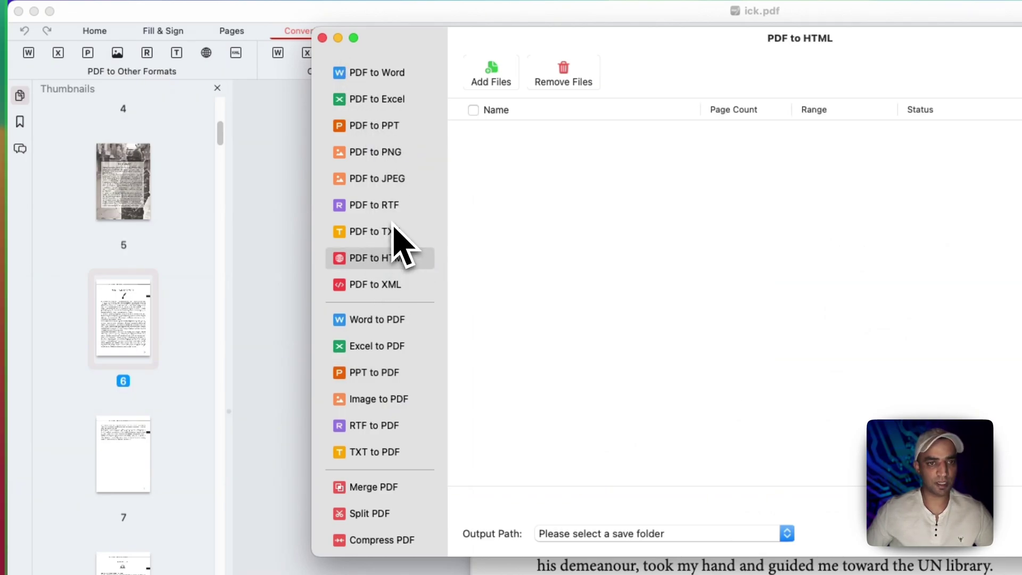
{"action": "left_click", "coordinate": [375, 231]}
{"action": "left_click", "coordinate": [375, 205]}
{"action": "left_click", "coordinate": [377, 178]}
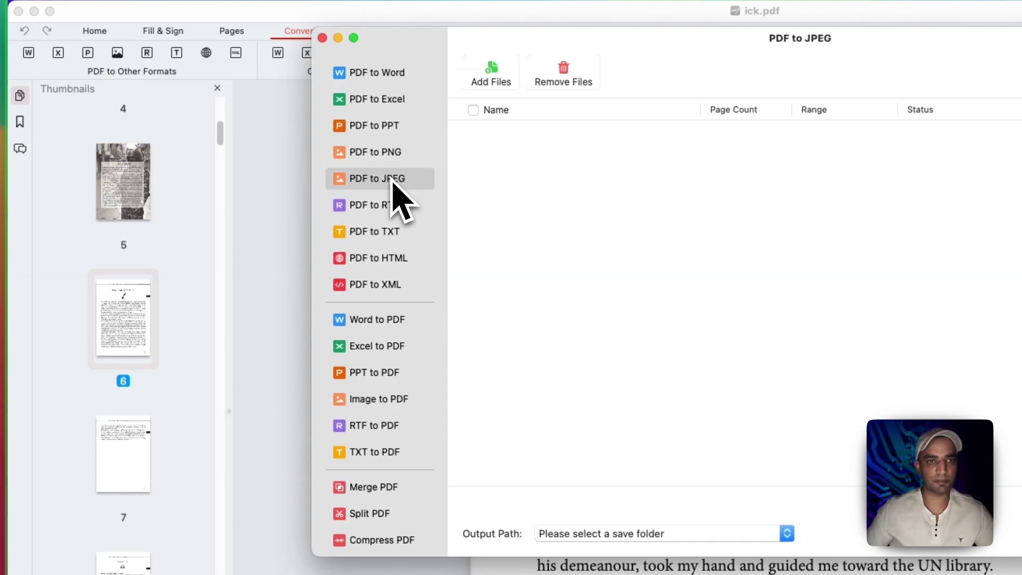
{"action": "left_click", "coordinate": [376, 152]}
{"action": "left_click", "coordinate": [374, 126]}
Step: View the Merge and Split PDF tools, then close the converter window
{"action": "left_click", "coordinate": [373, 486]}
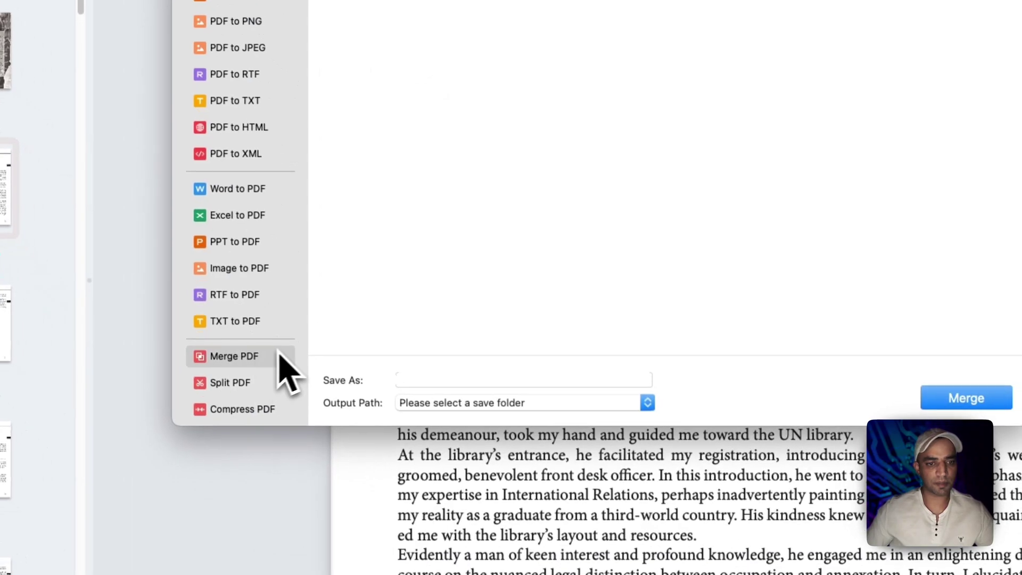
{"action": "left_click", "coordinate": [225, 384]}
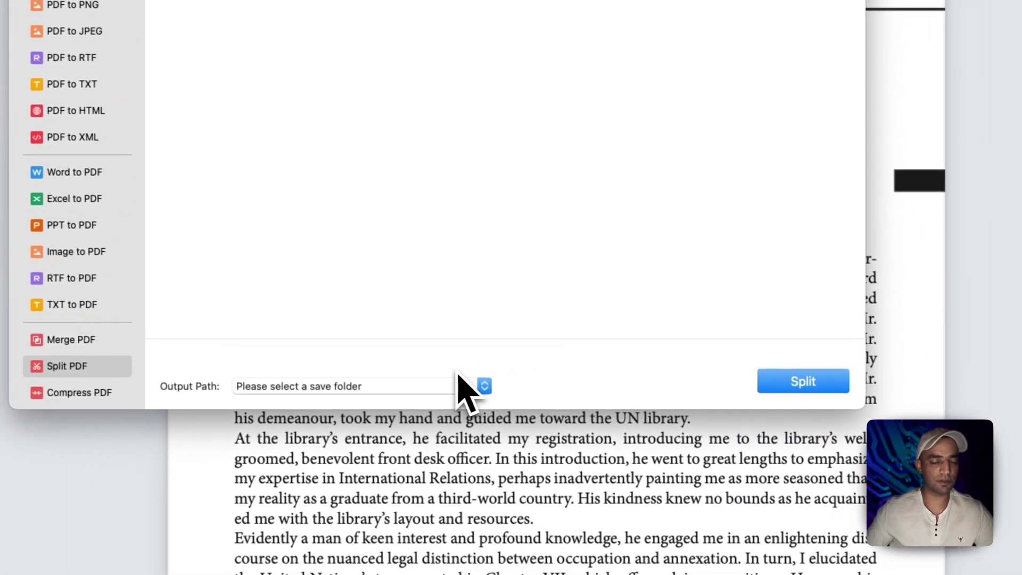
{"action": "left_click", "coordinate": [210, 43]}
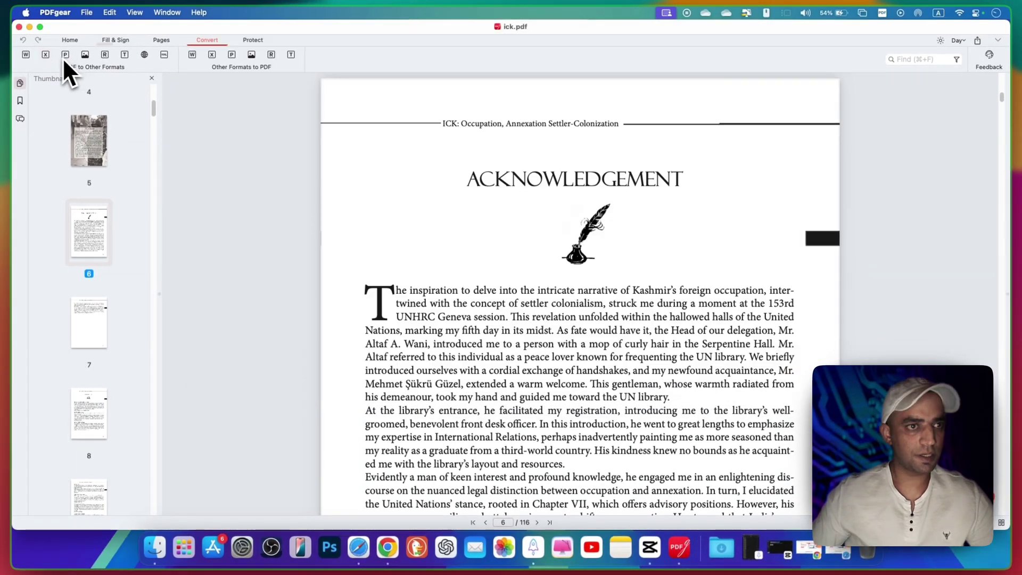
Step: Briefly open the PDF to PPT and Word to PDF converters, then show the Protect tools
{"action": "left_click", "coordinate": [65, 54]}
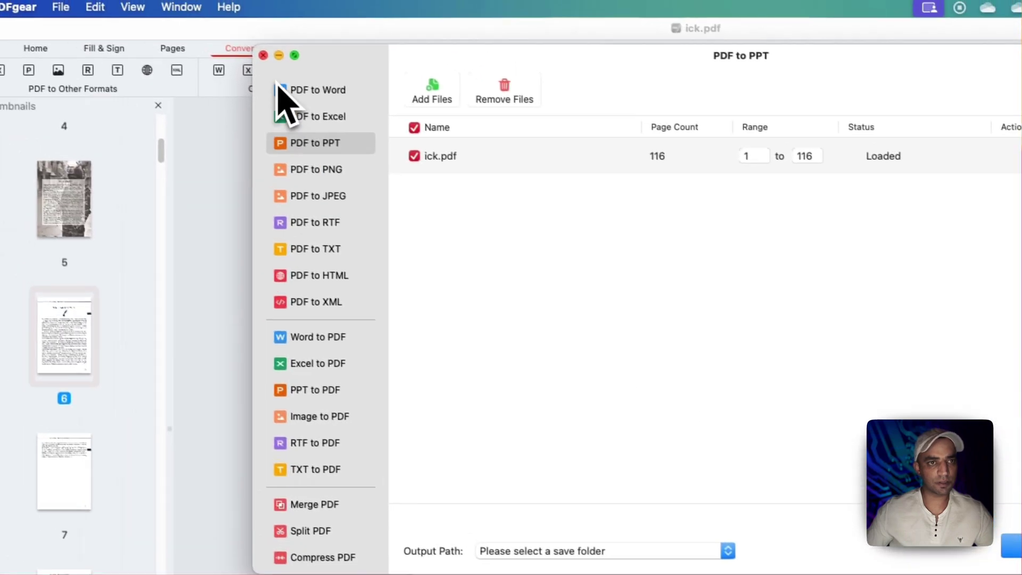
{"action": "left_click", "coordinate": [275, 89]}
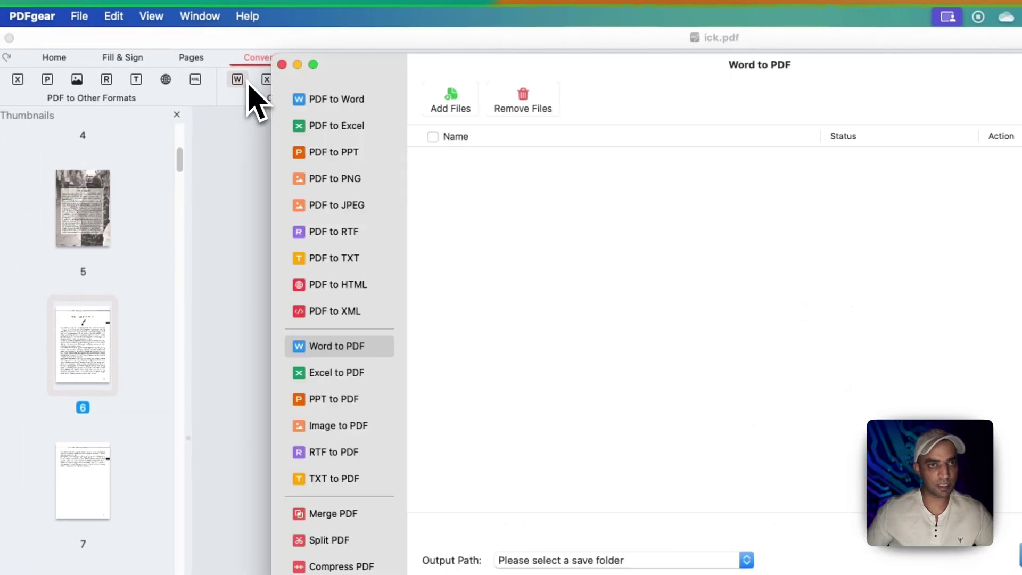
{"action": "left_click", "coordinate": [254, 89]}
{"action": "left_click", "coordinate": [358, 56]}
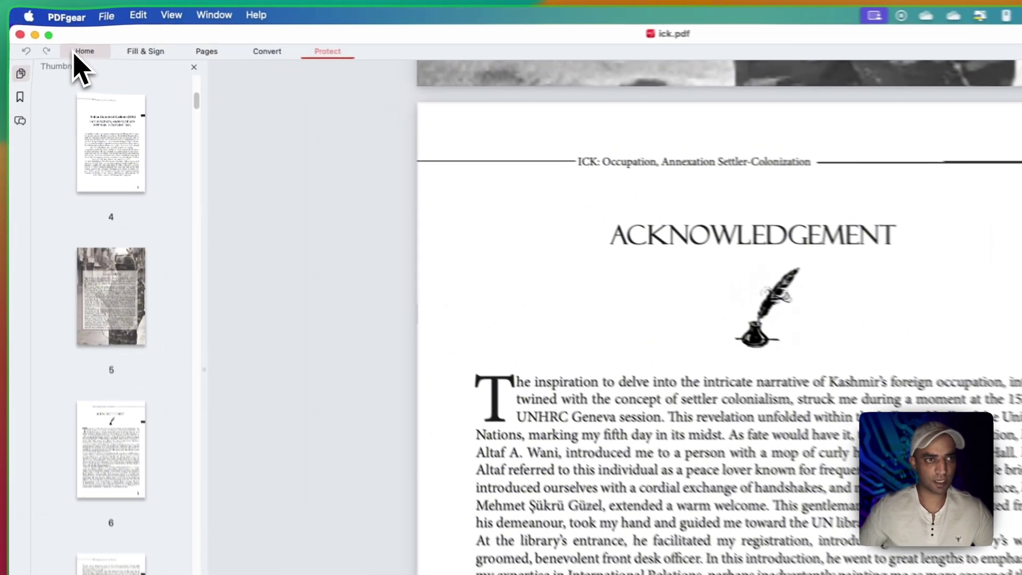
Step: Switch back to the Home ribbon to show the main editing tools for ick.pdf
{"action": "left_click", "coordinate": [70, 40]}
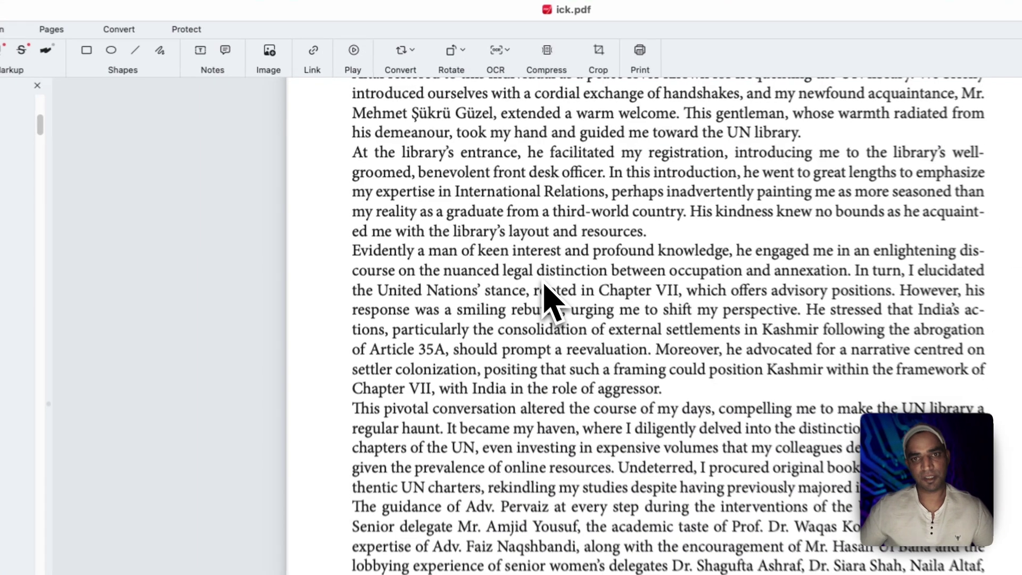